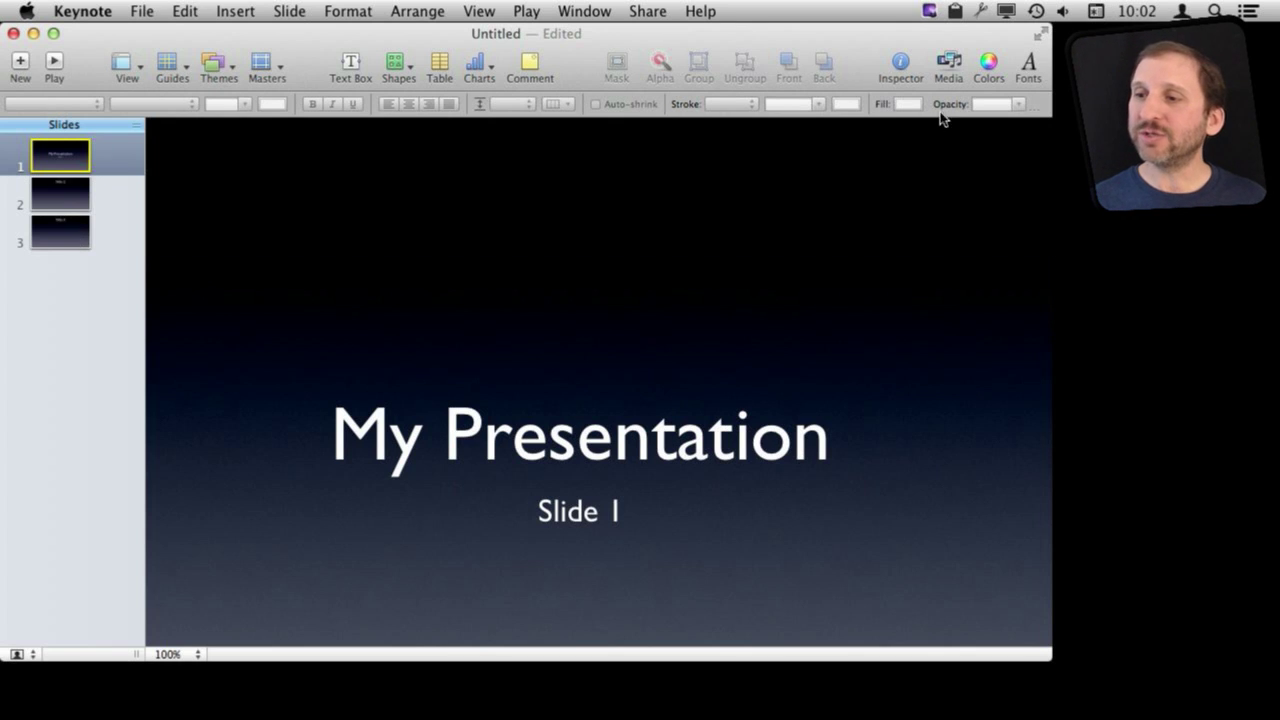
Show the Document inspector's Audio settings and browse the iTunes library in the Media browser.
left_click(904, 64)
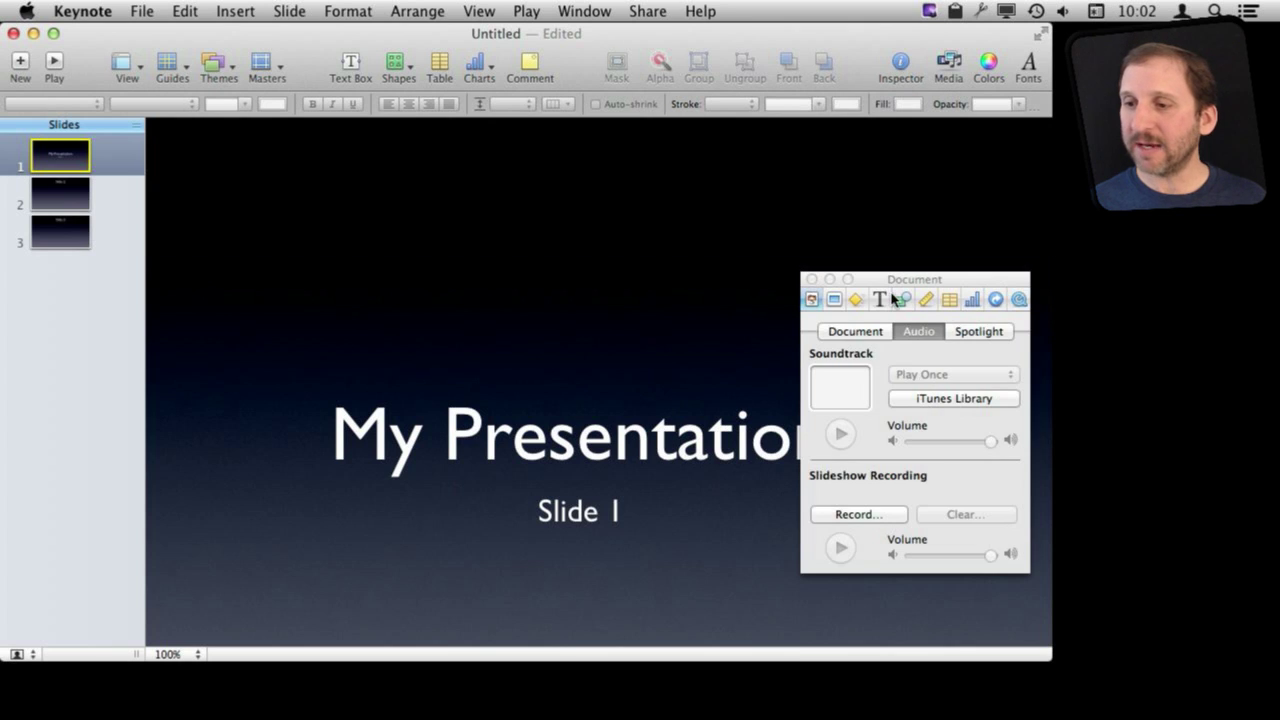
left_click_drag(891, 284, 762, 184)
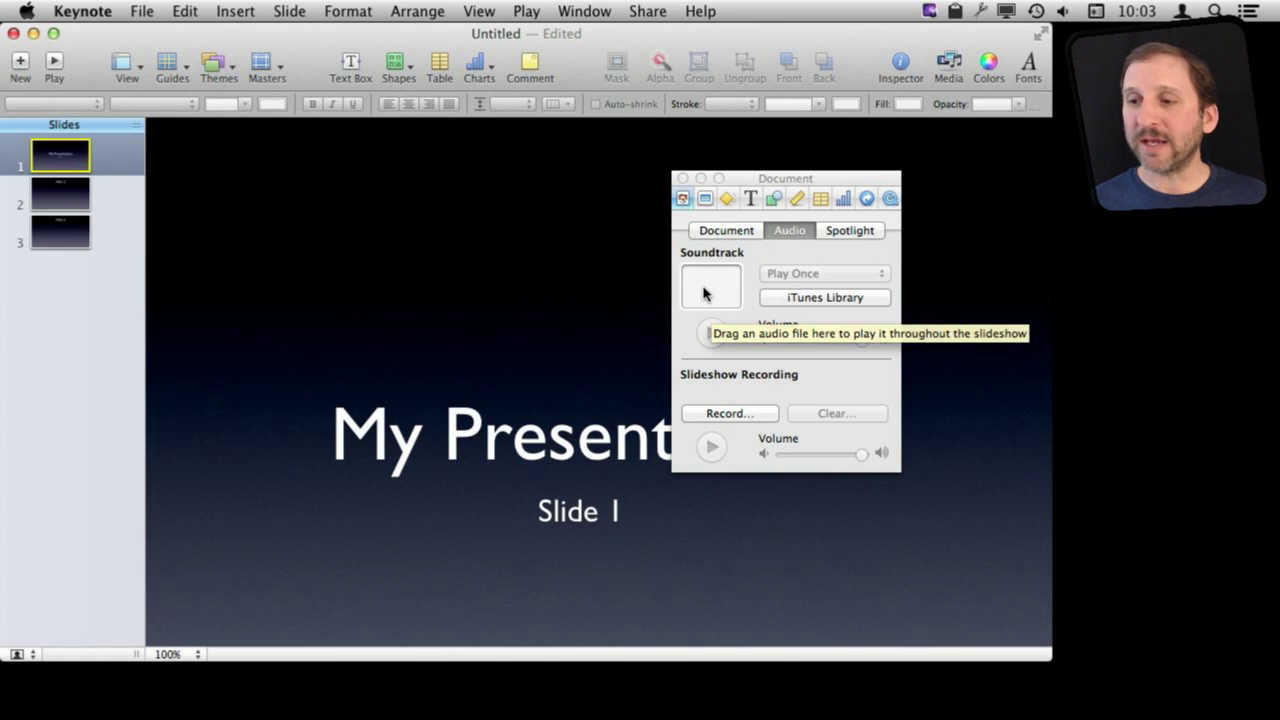
left_click(800, 299)
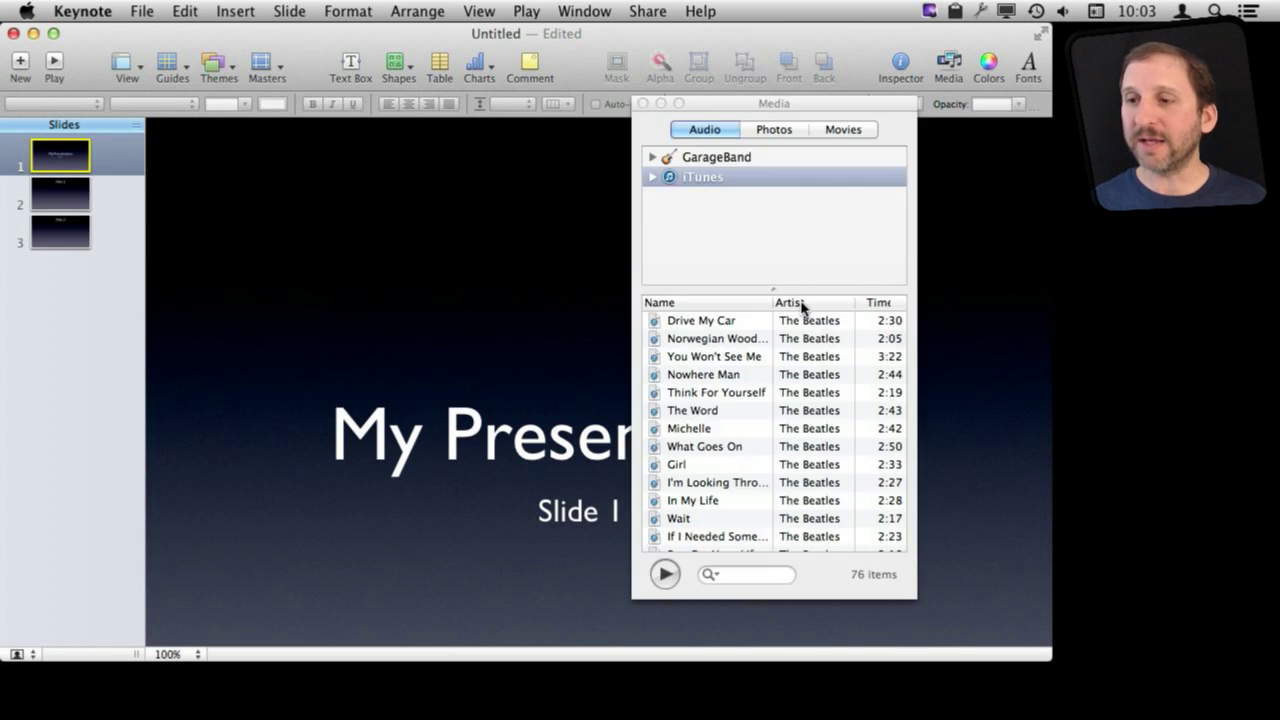
Browse the Media browser's audio sources from GarageBand to the iTunes Music playlist.
left_click(652, 158)
left_click(688, 181)
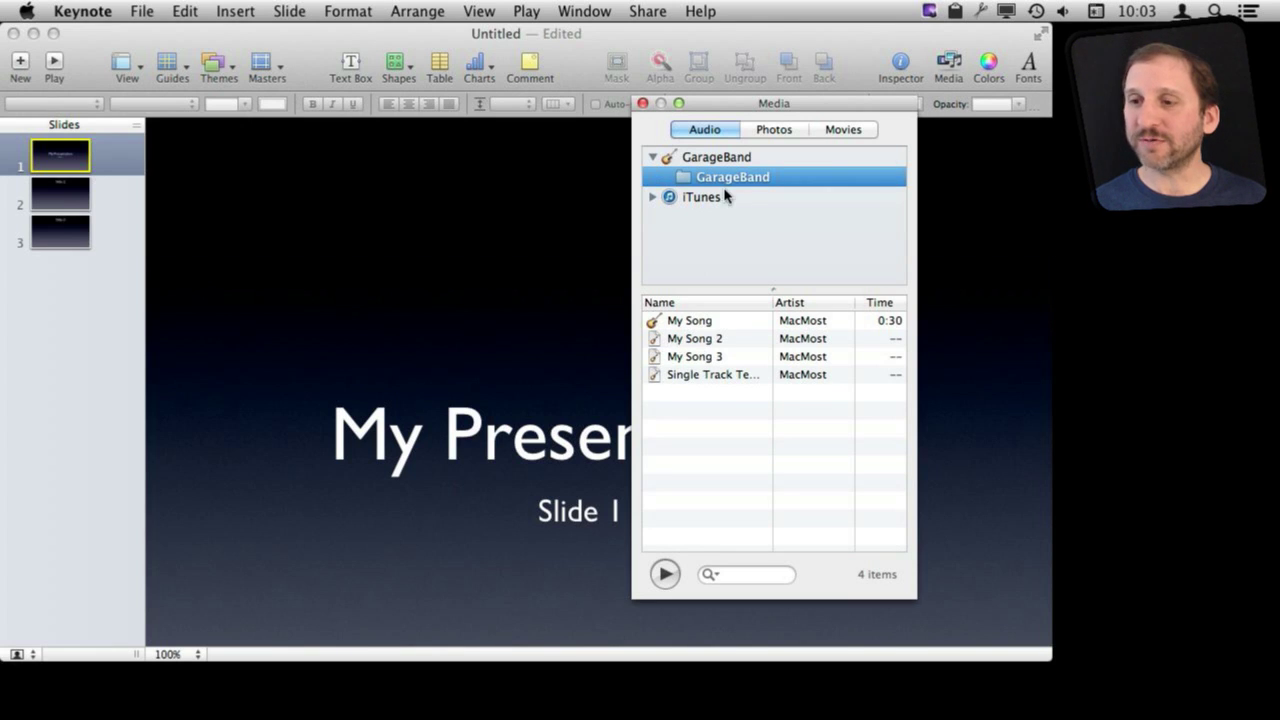
left_click(653, 158)
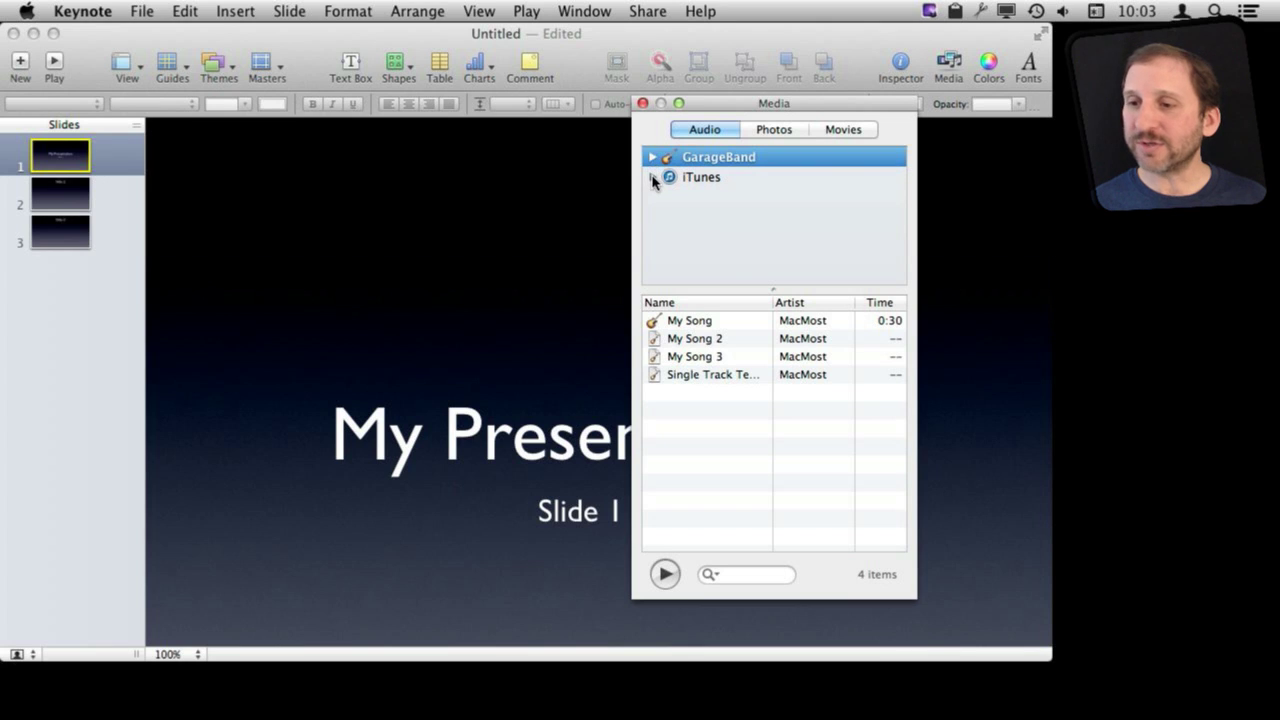
left_click(653, 178)
left_click(712, 198)
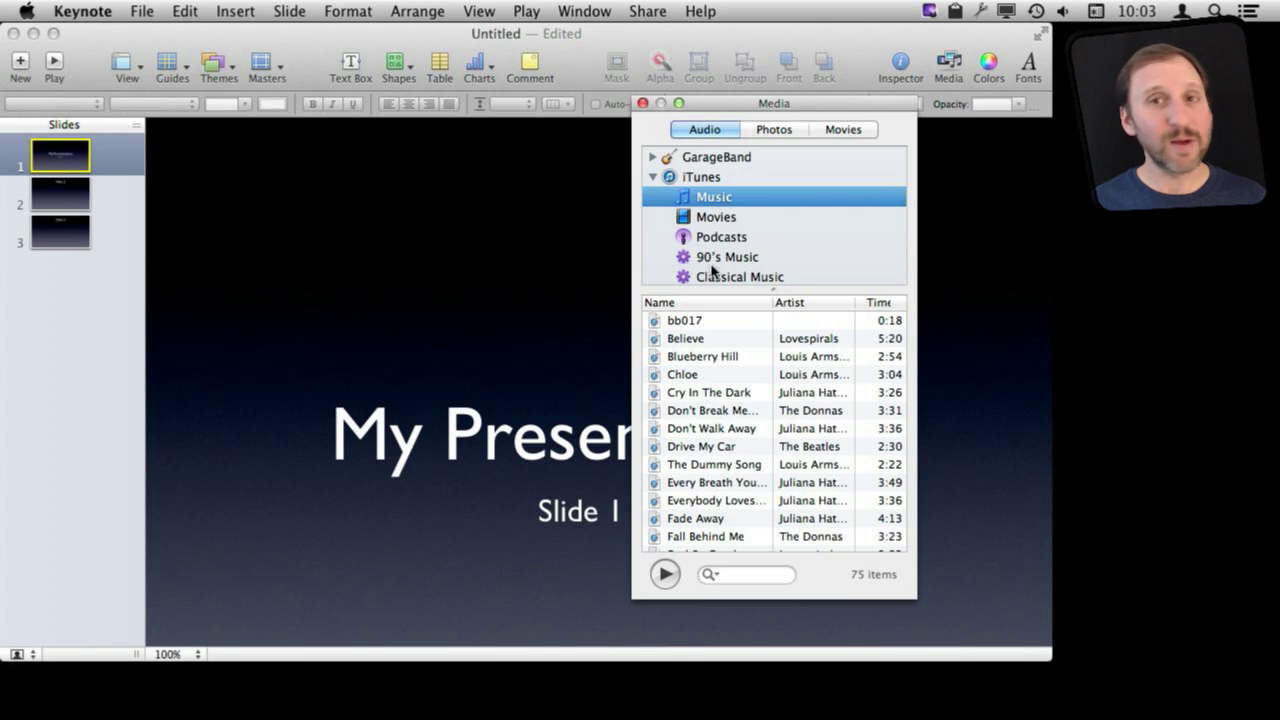
Preview the bb017 track and drag it into the Soundtrack well.
left_click(689, 324)
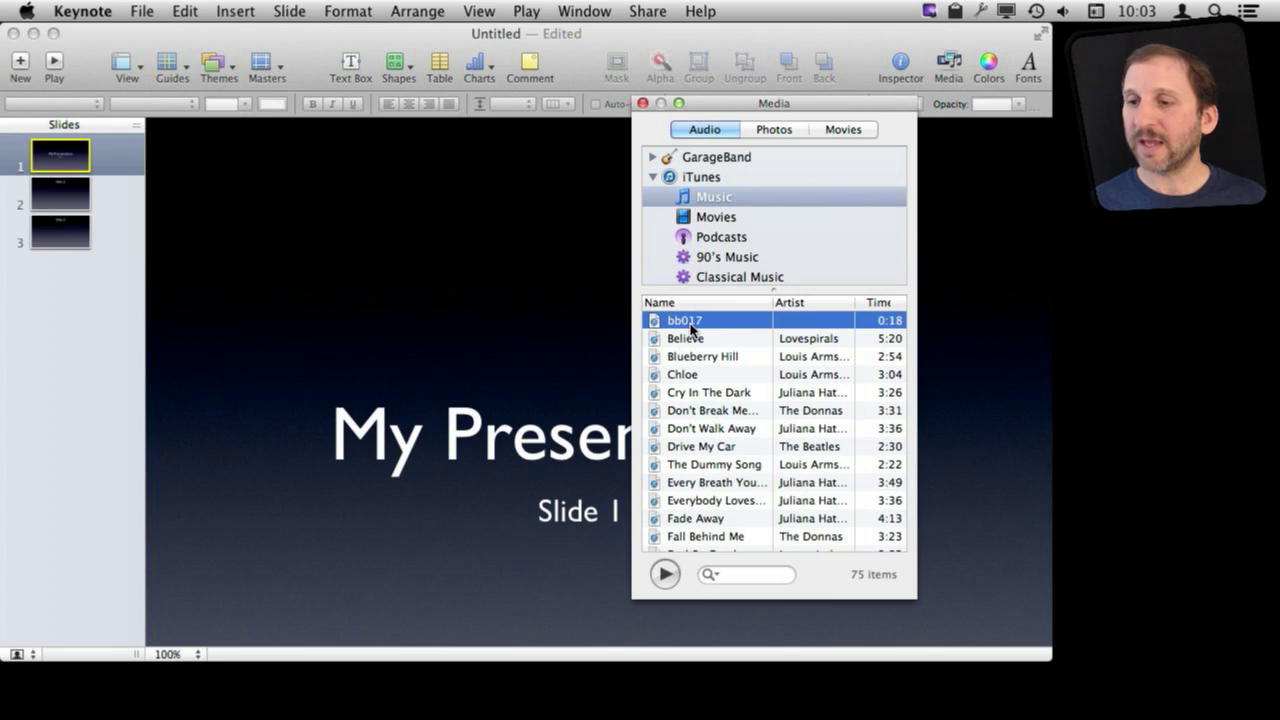
double_click(690, 324)
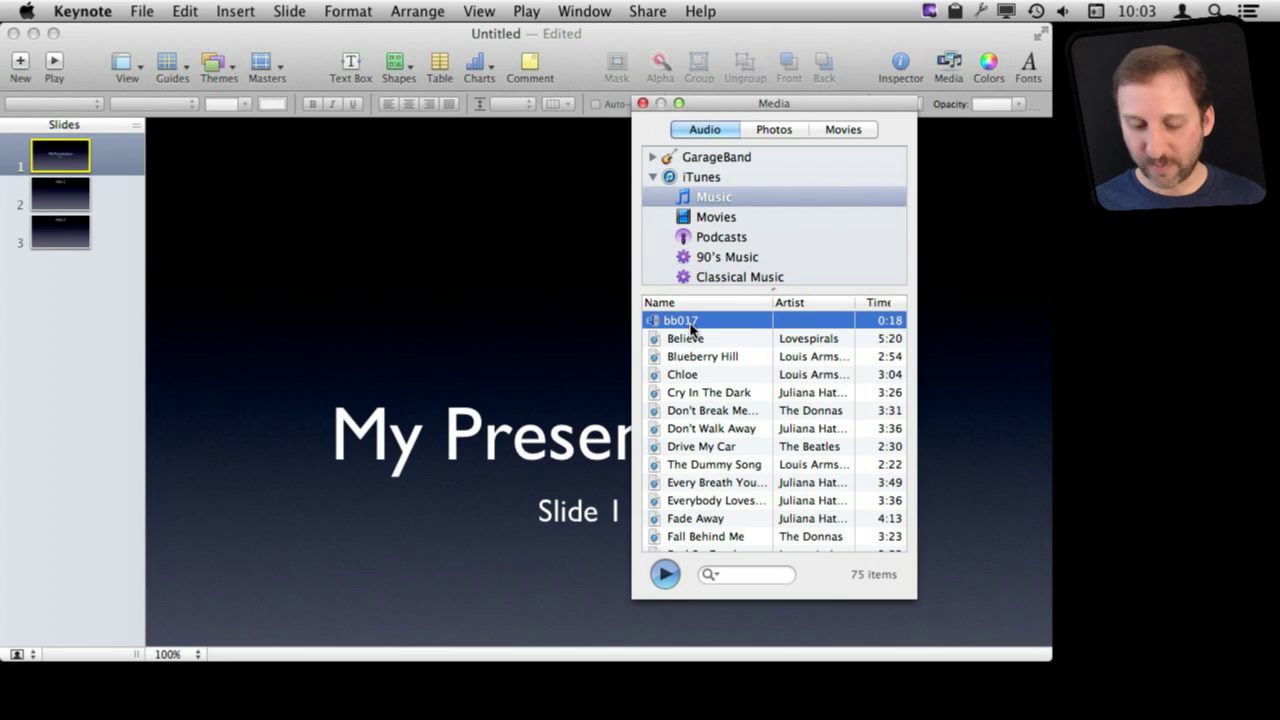
double_click(690, 332)
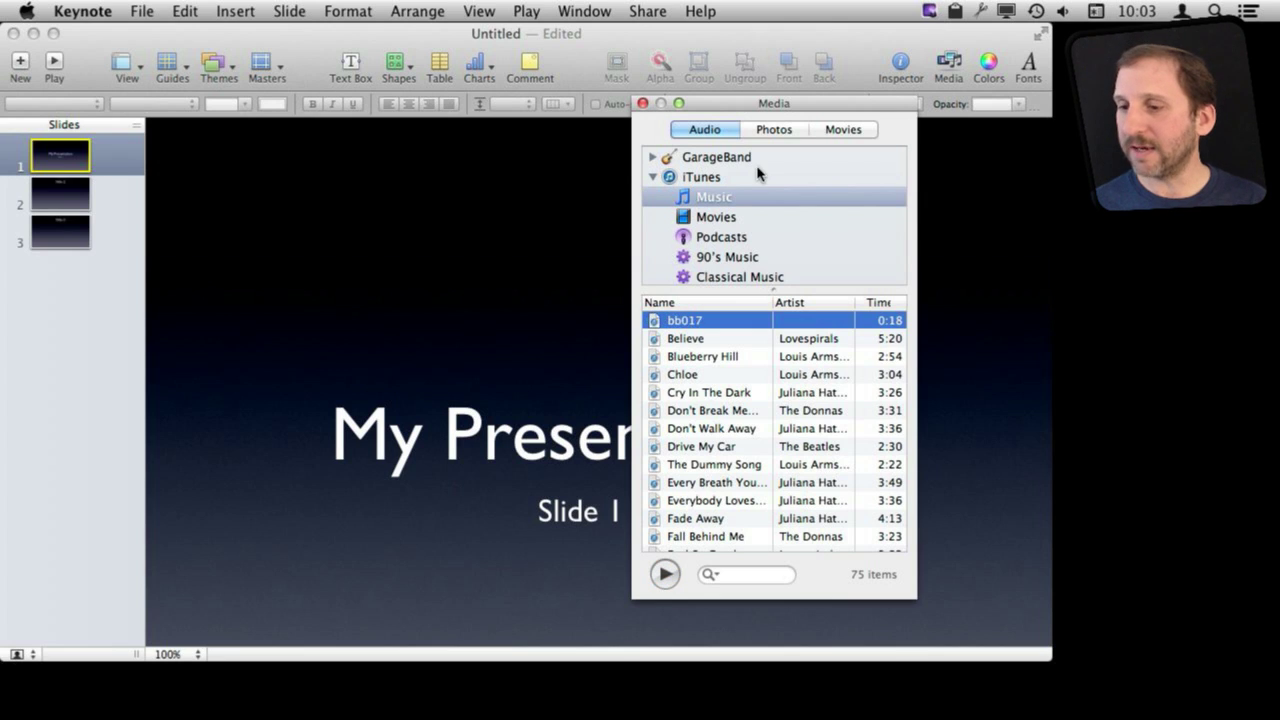
left_click_drag(706, 110, 920, 151)
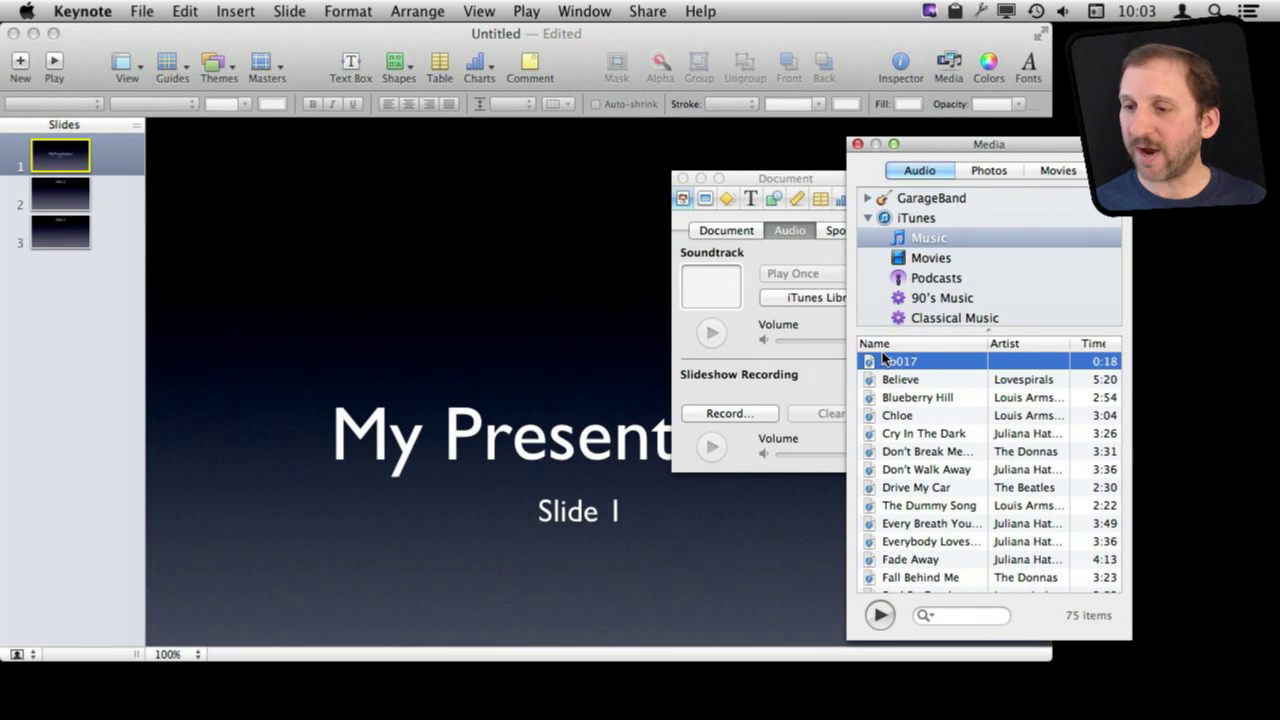
left_click_drag(868, 364, 727, 289)
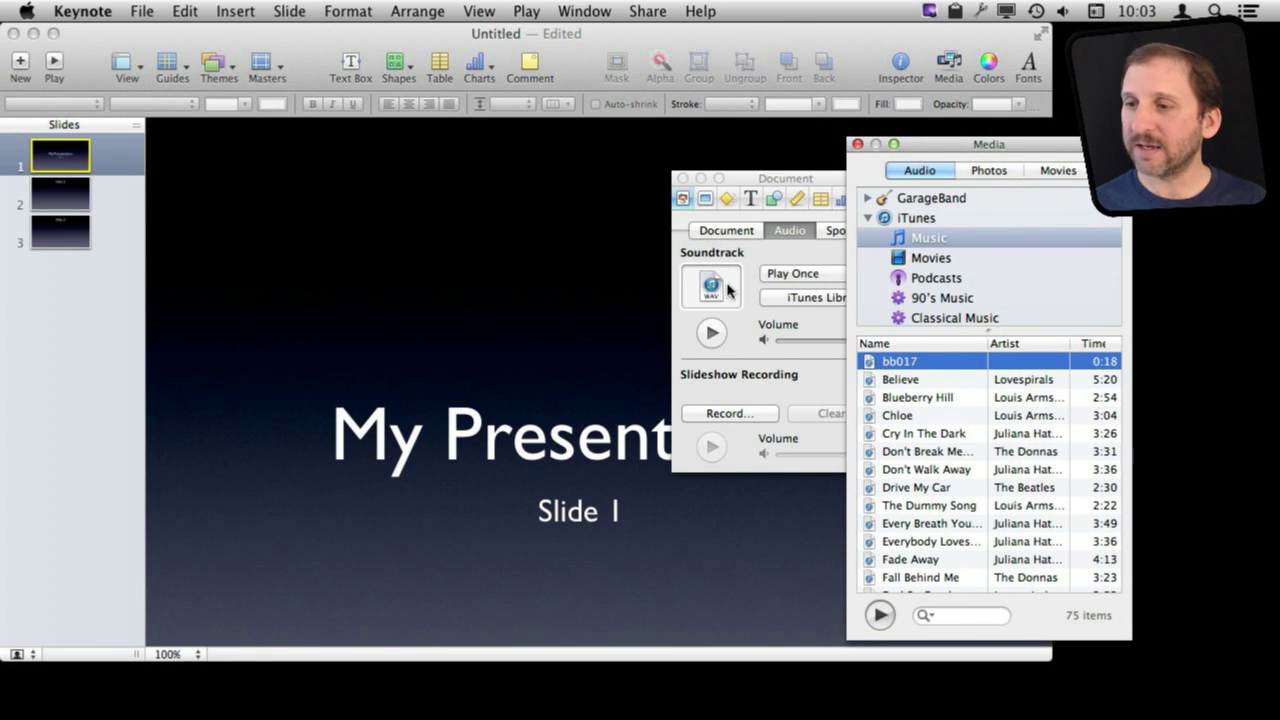
Close the Media browser, keep the soundtrack on Play Once, and lower its volume to about three-quarters.
left_click(857, 144)
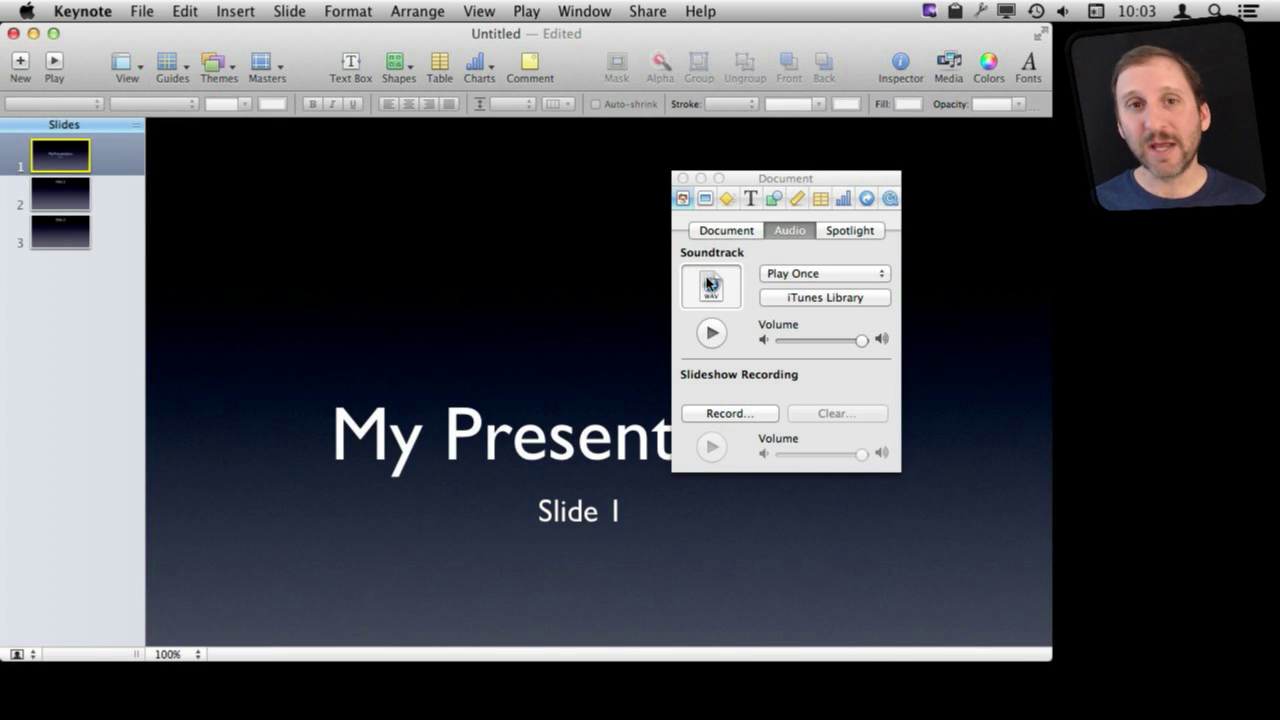
left_click(826, 280)
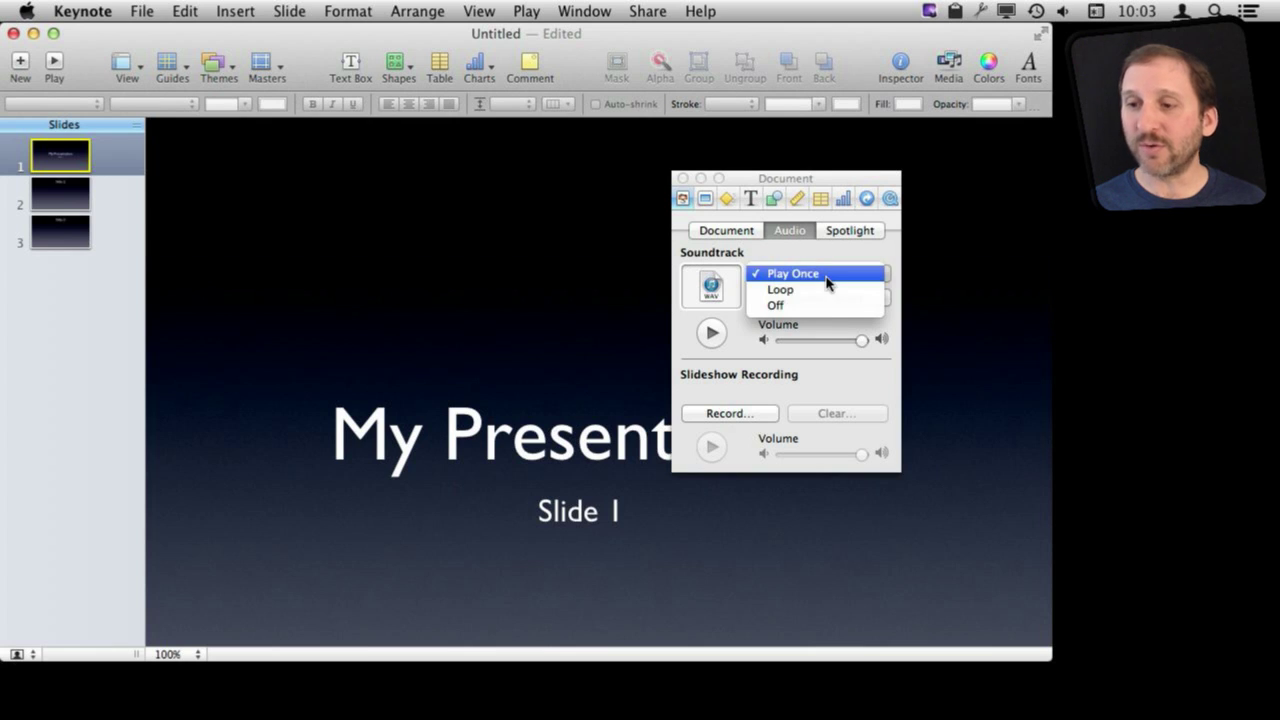
left_click(820, 305)
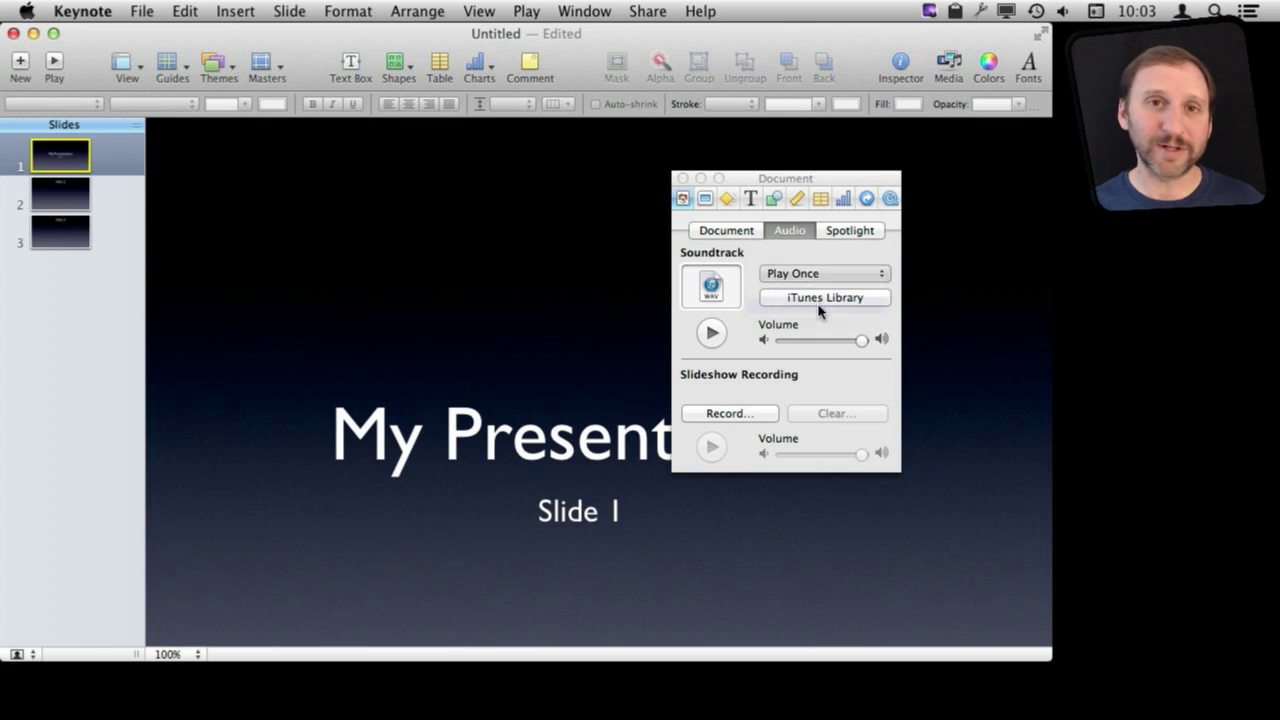
left_click(790, 276)
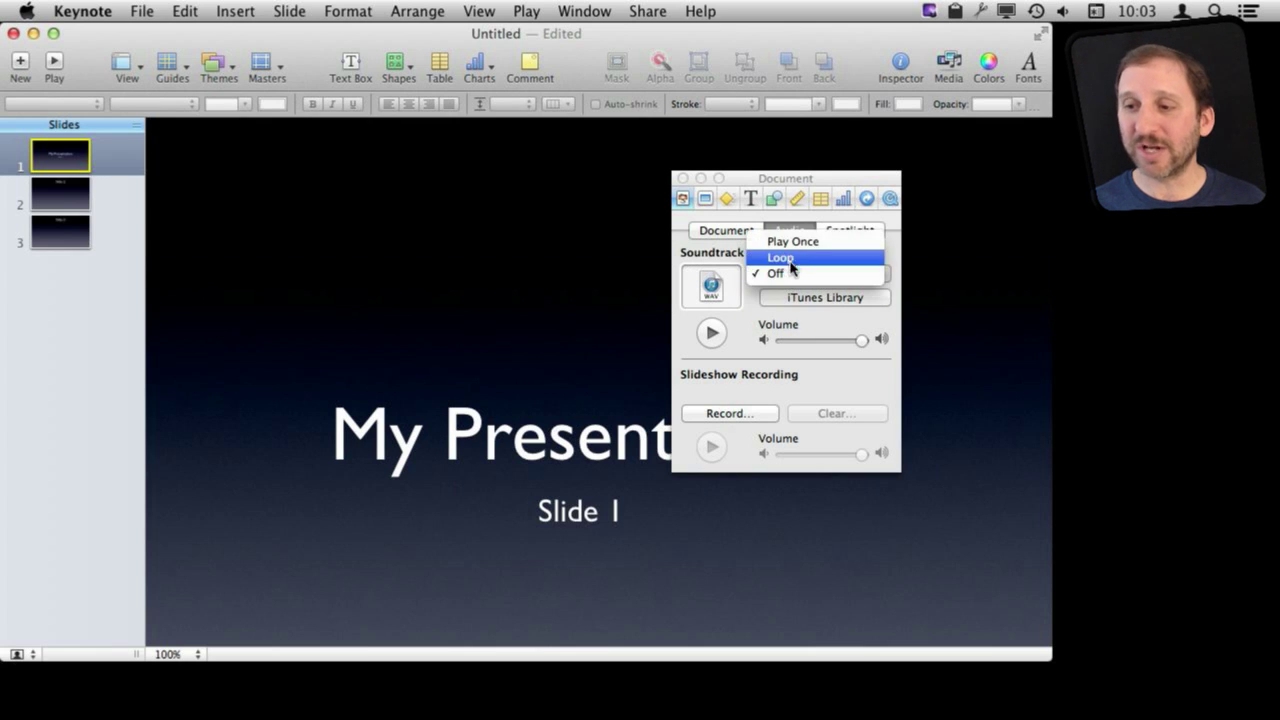
left_click(793, 243)
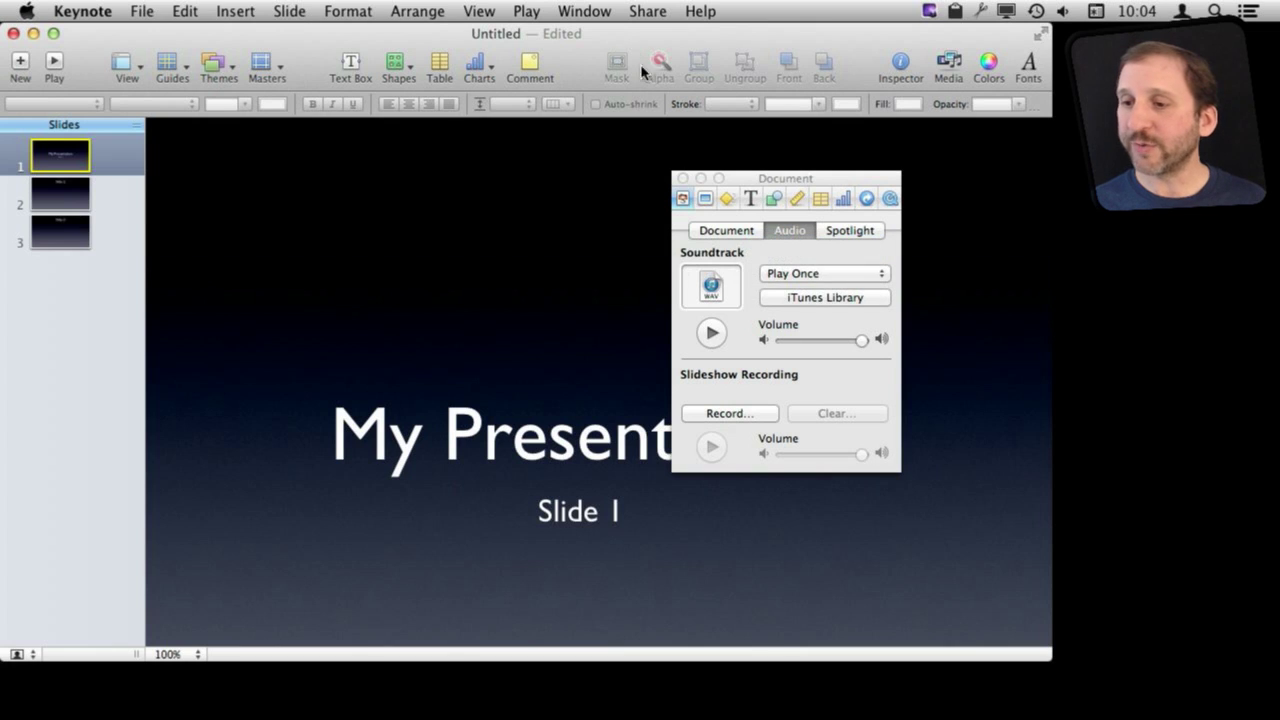
mouse_move(850, 348)
left_mouse_down()
mouse_move(800, 345)
mouse_move(876, 360)
mouse_move(846, 345)
left_mouse_up()
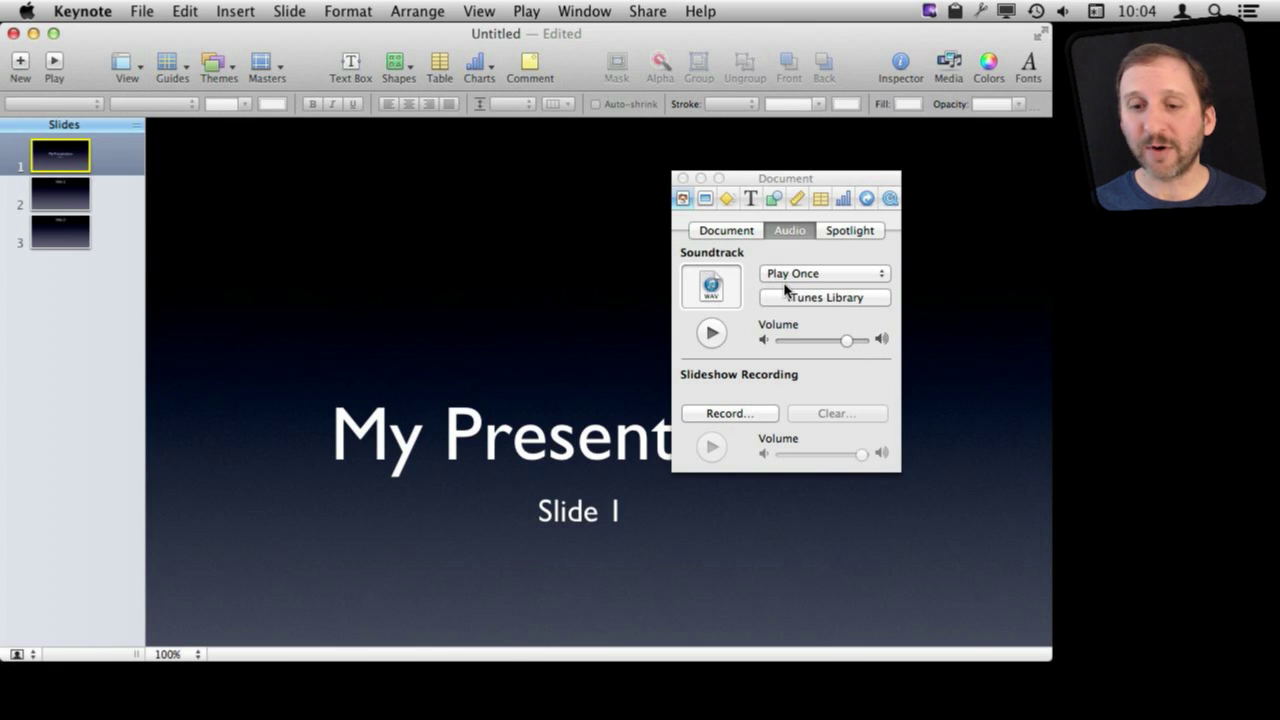
Replace the soundtrack with bb004.wav dragged from Finder's Sample Audio folder.
mouse_move(150, 700)
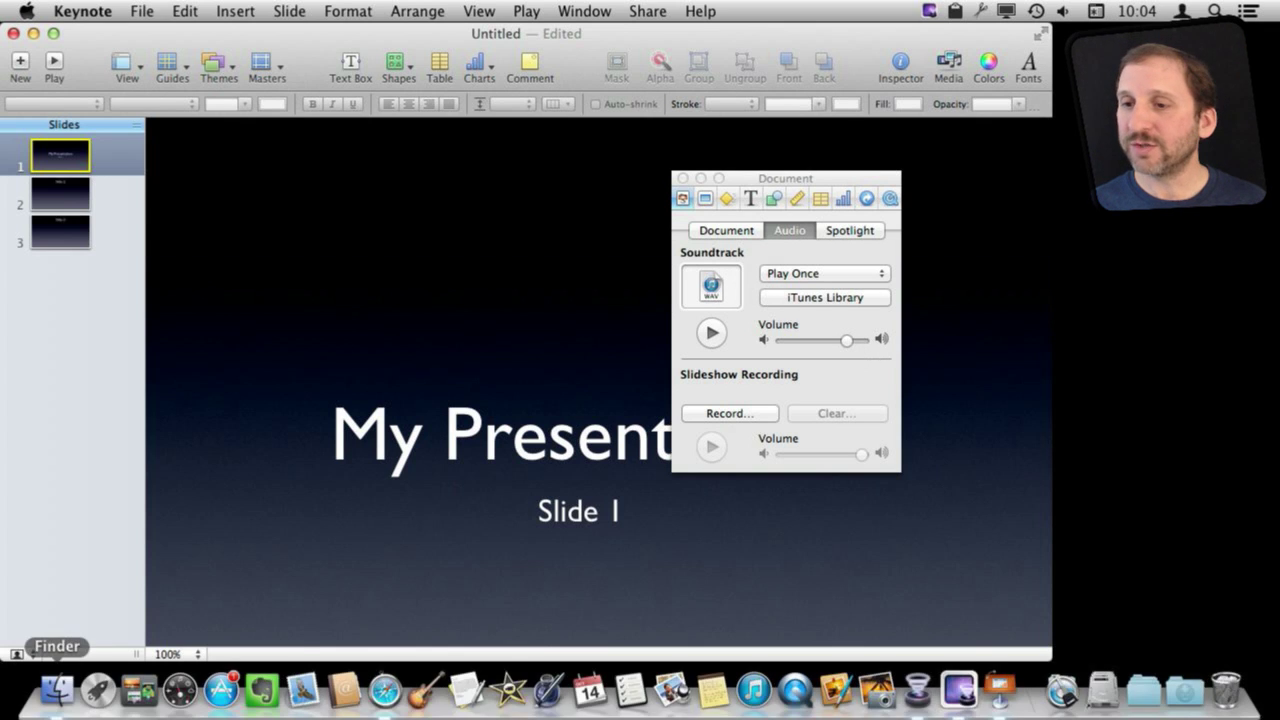
left_click(57, 700)
left_click_drag(648, 152, 1005, 280)
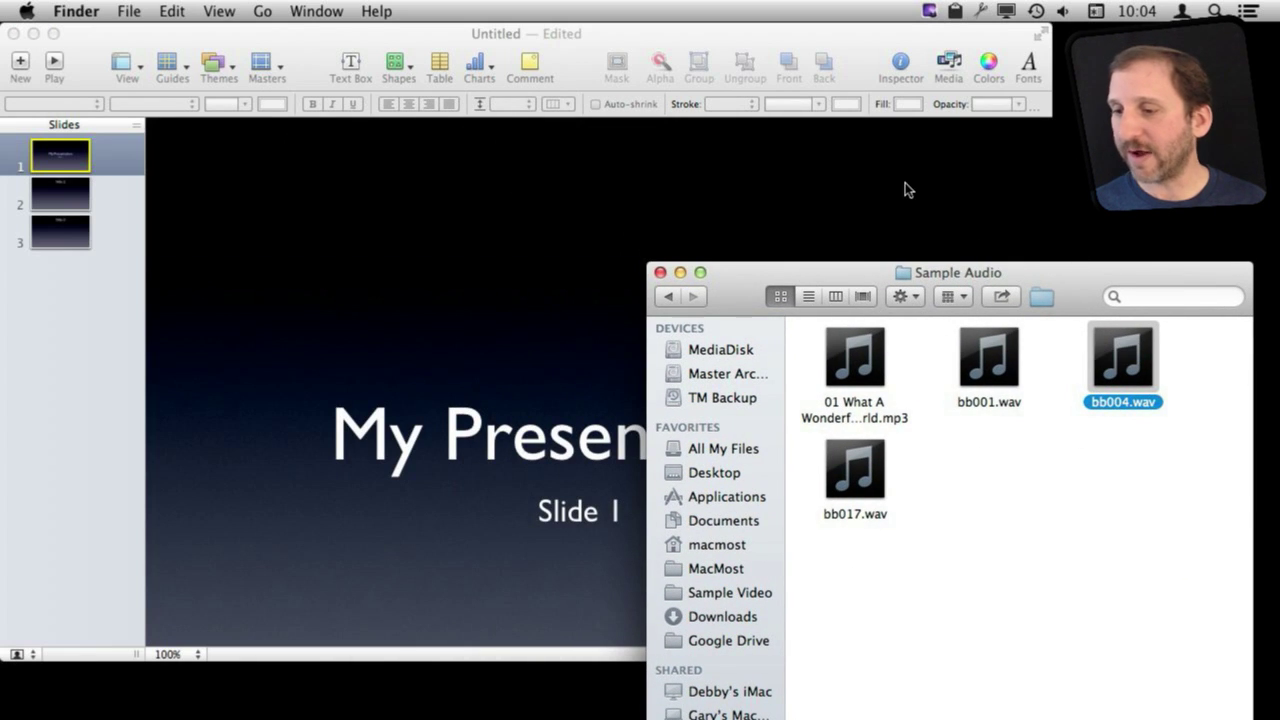
left_click(718, 210)
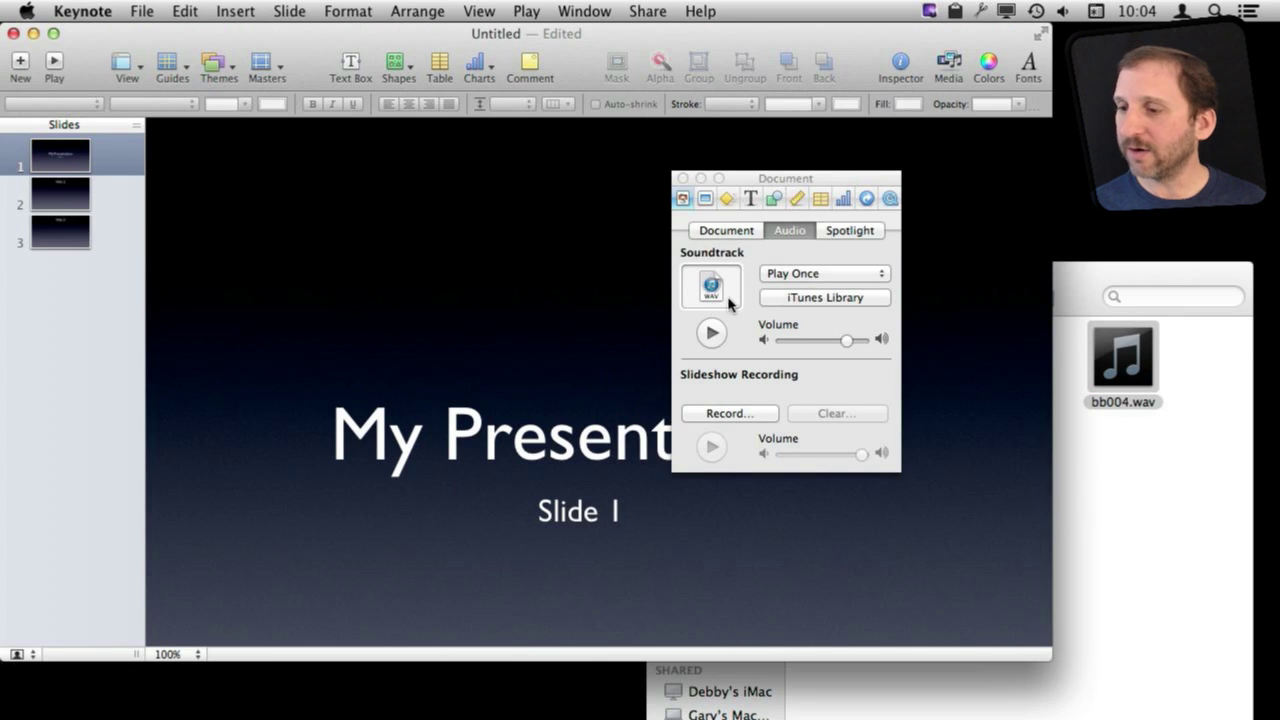
left_click_drag(1122, 360, 724, 291)
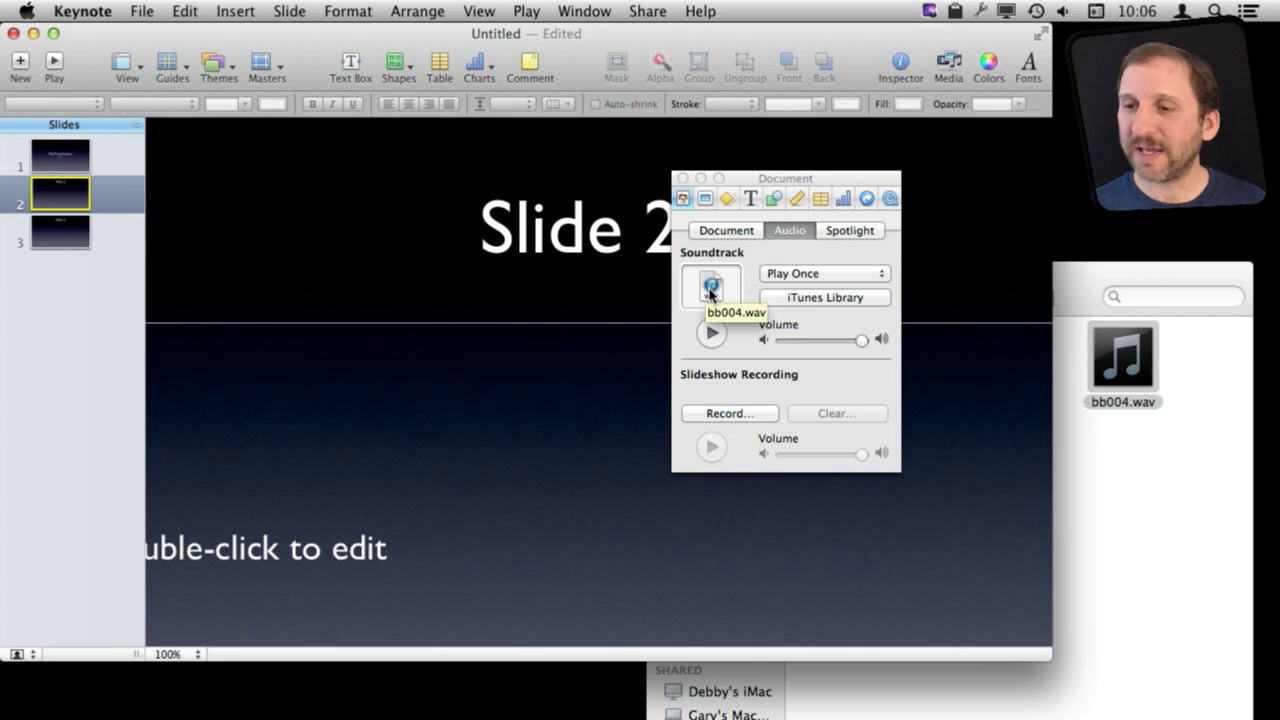
Delete bb004.wav from the Soundtrack well and close the Document inspector.
left_click(710, 290)
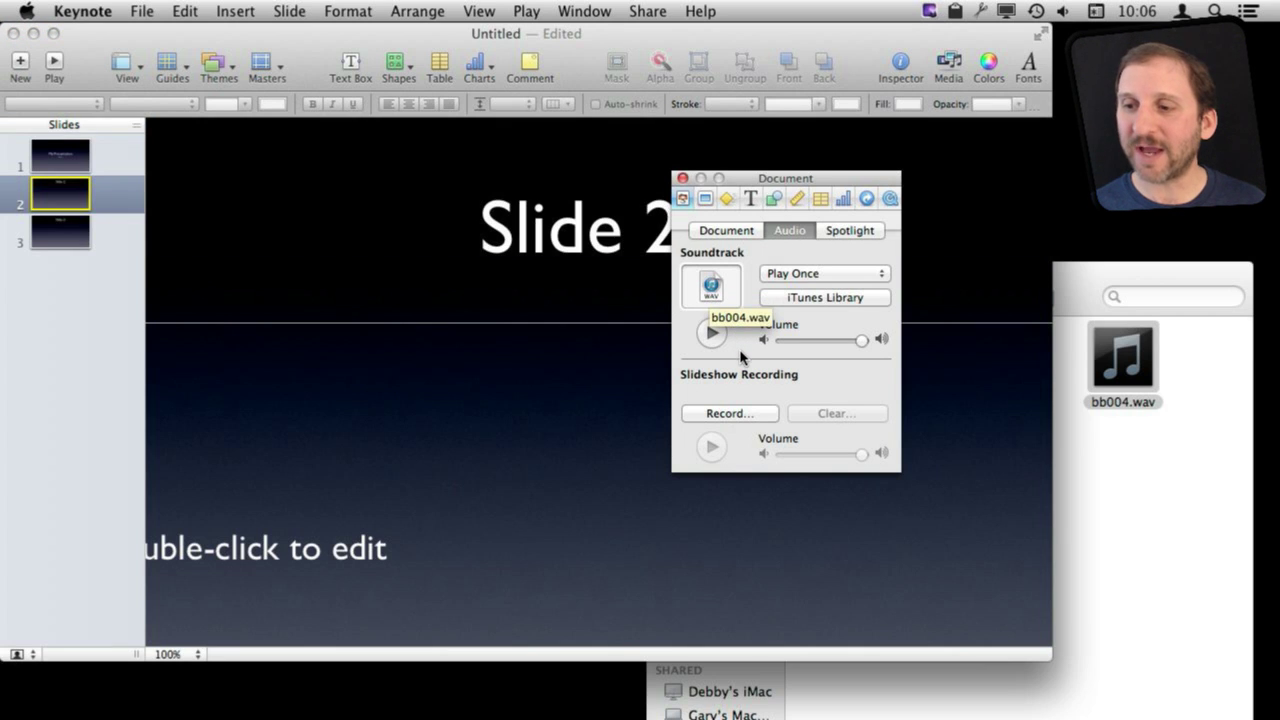
key("Delete")
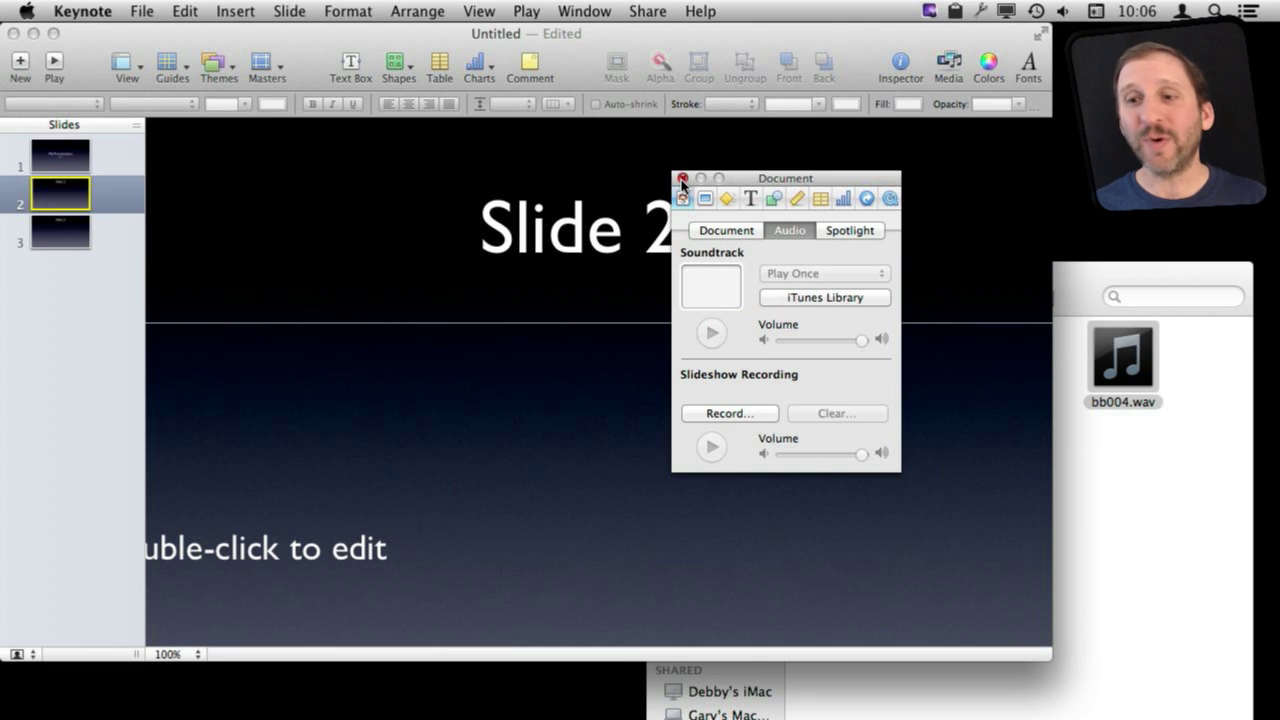
left_click(70, 198)
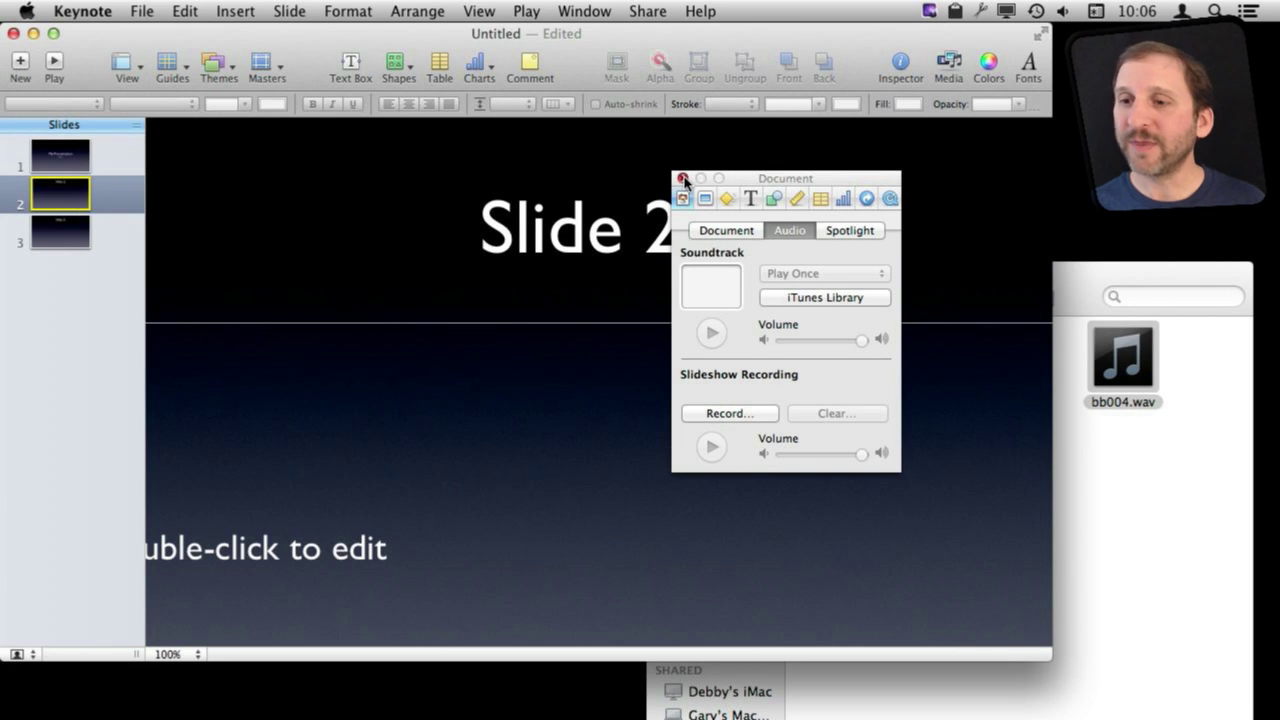
left_click(682, 178)
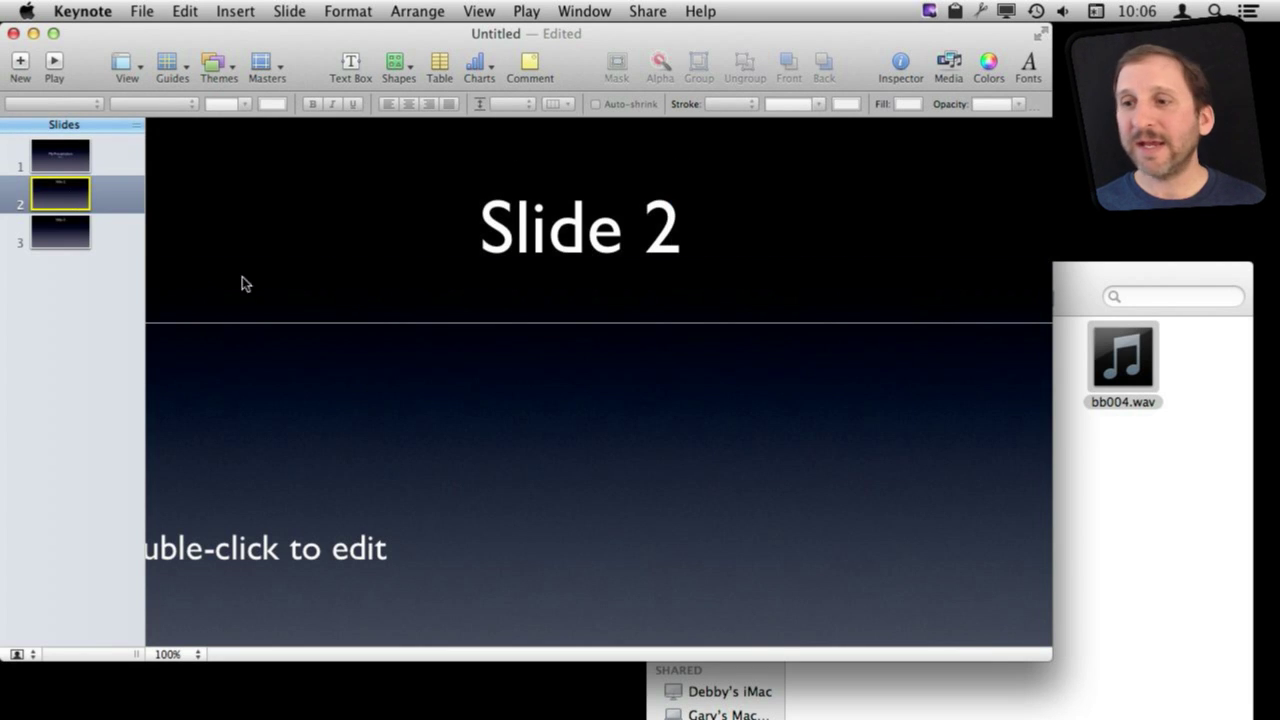
Drag bb004.wav from Finder onto Slide 2 beside the title as a sound object.
mouse_move(1143, 366)
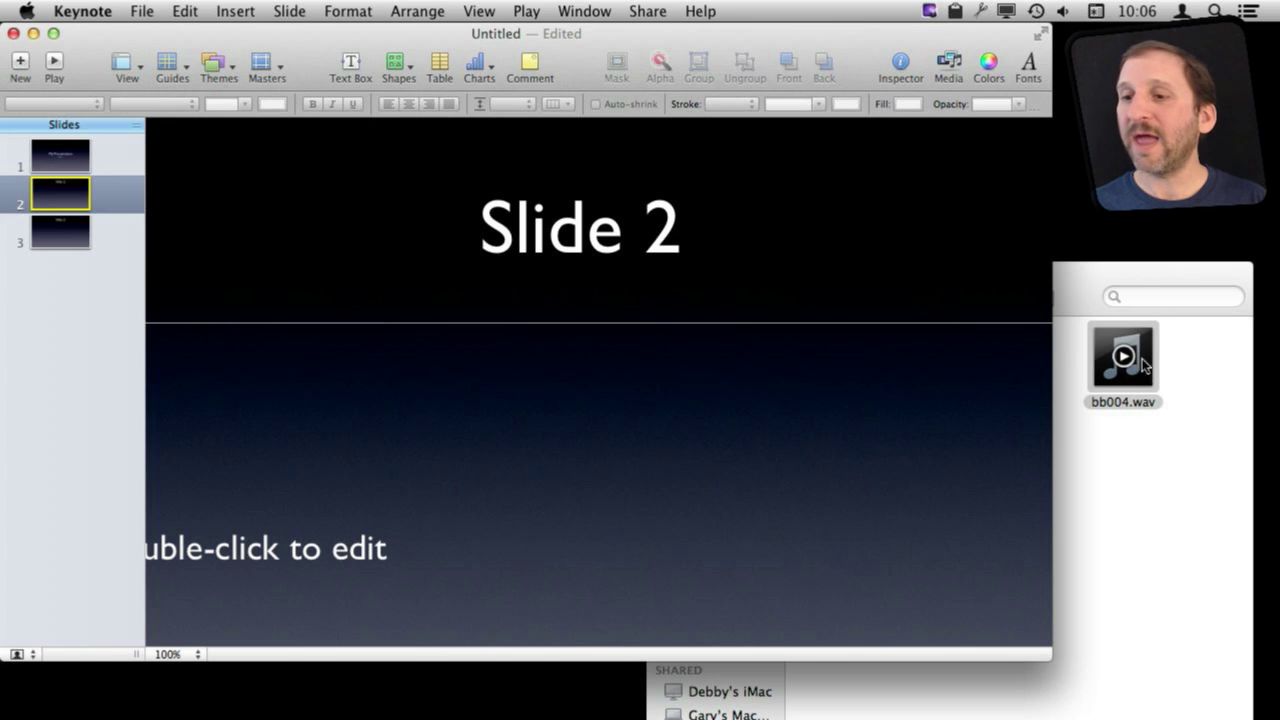
left_click_drag(1143, 388, 335, 258)
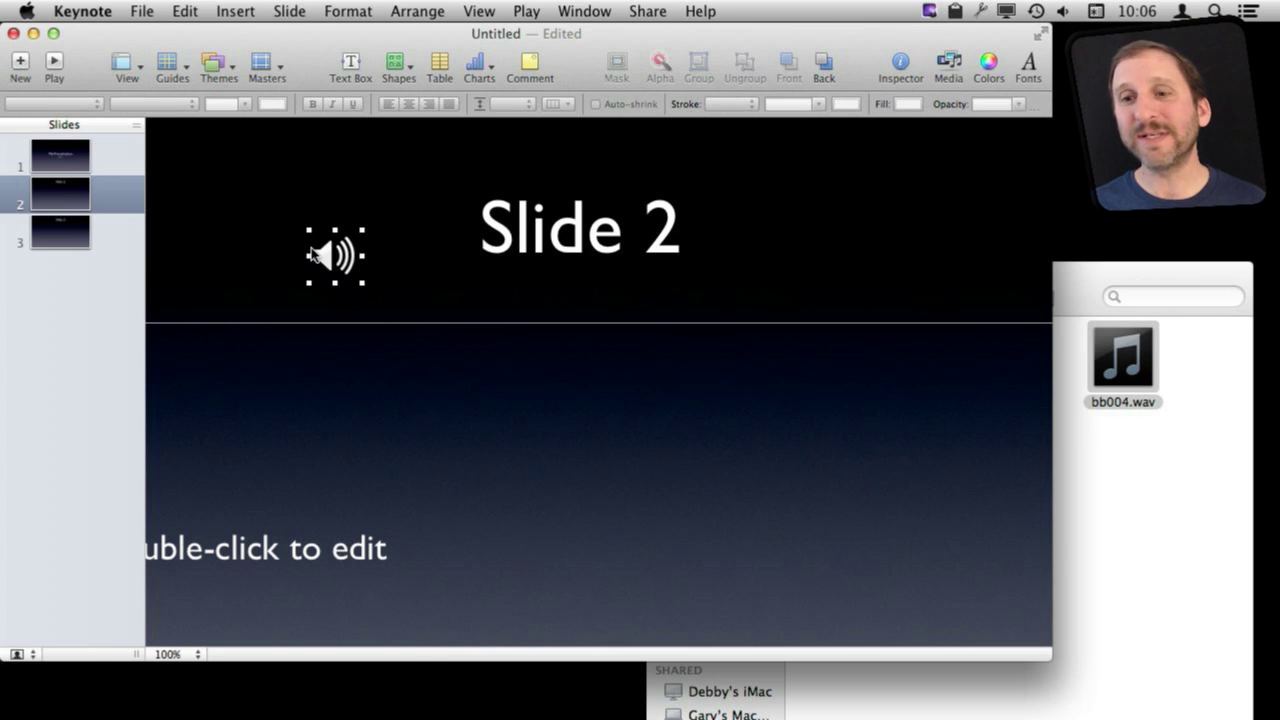
left_click(278, 245)
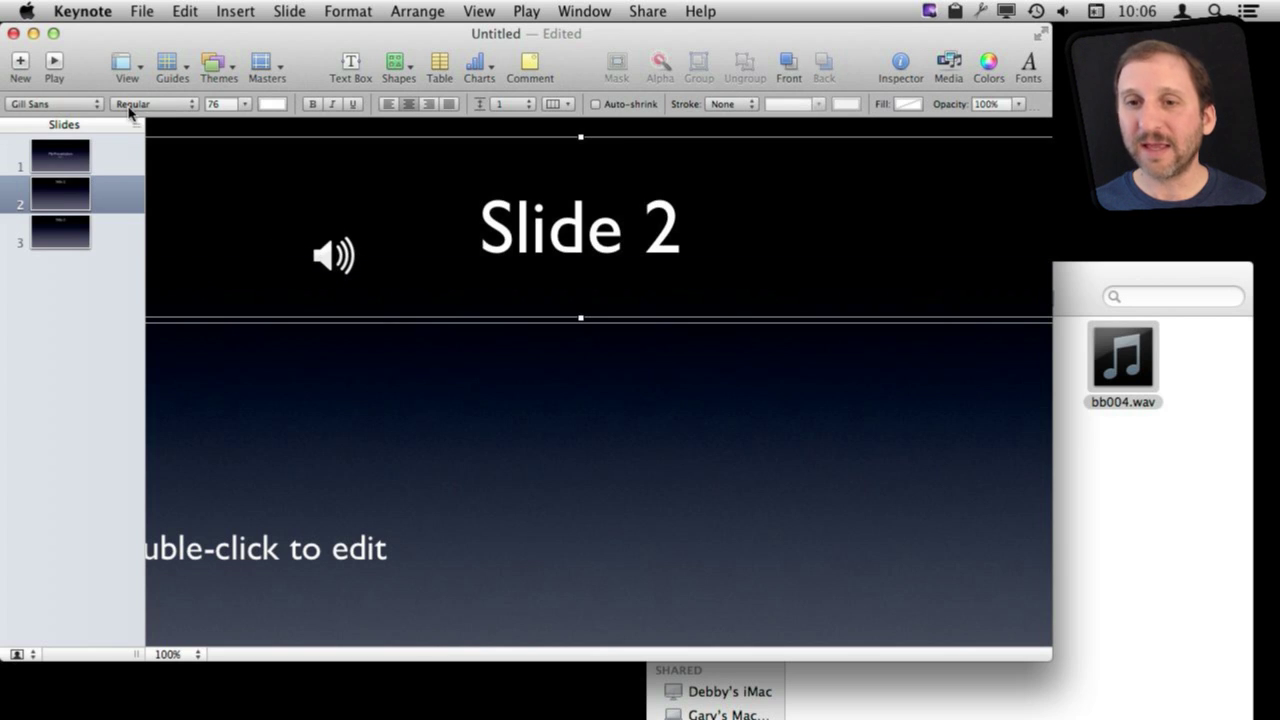
Preview Slide 2 as a slideshow, then reopen the inspector on its Hyperlink pane.
left_click(56, 68)
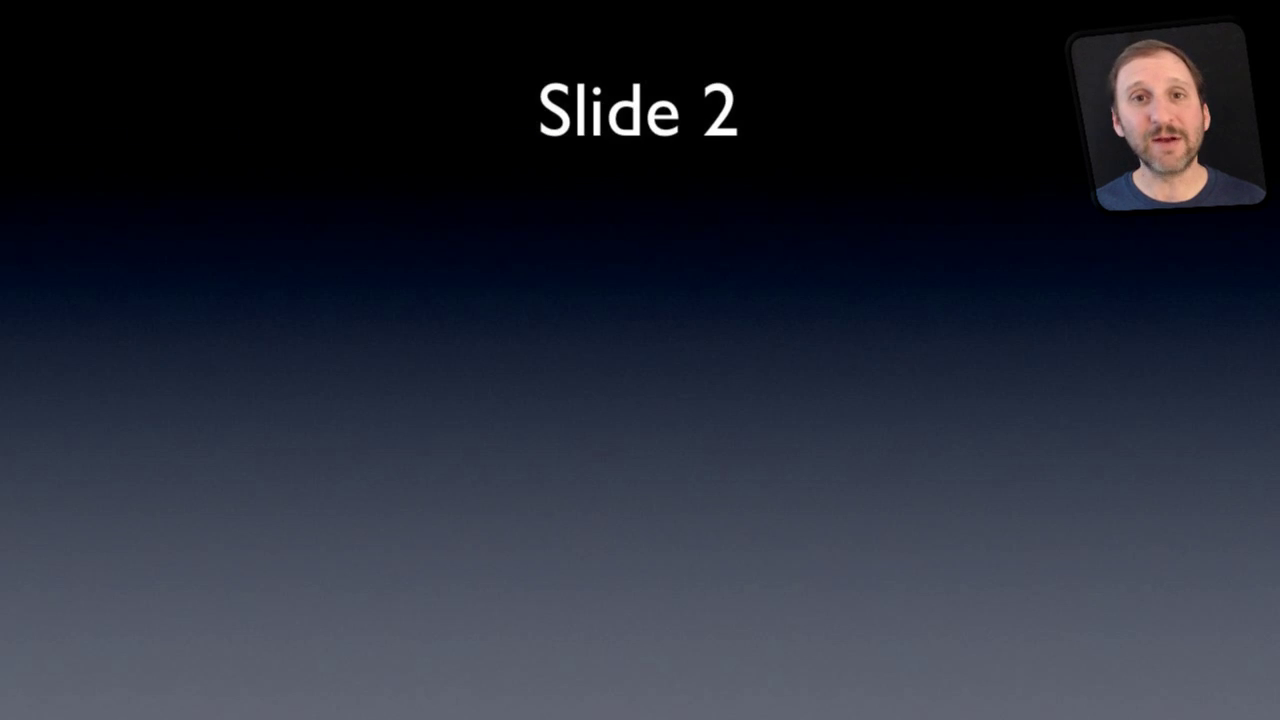
key("Escape")
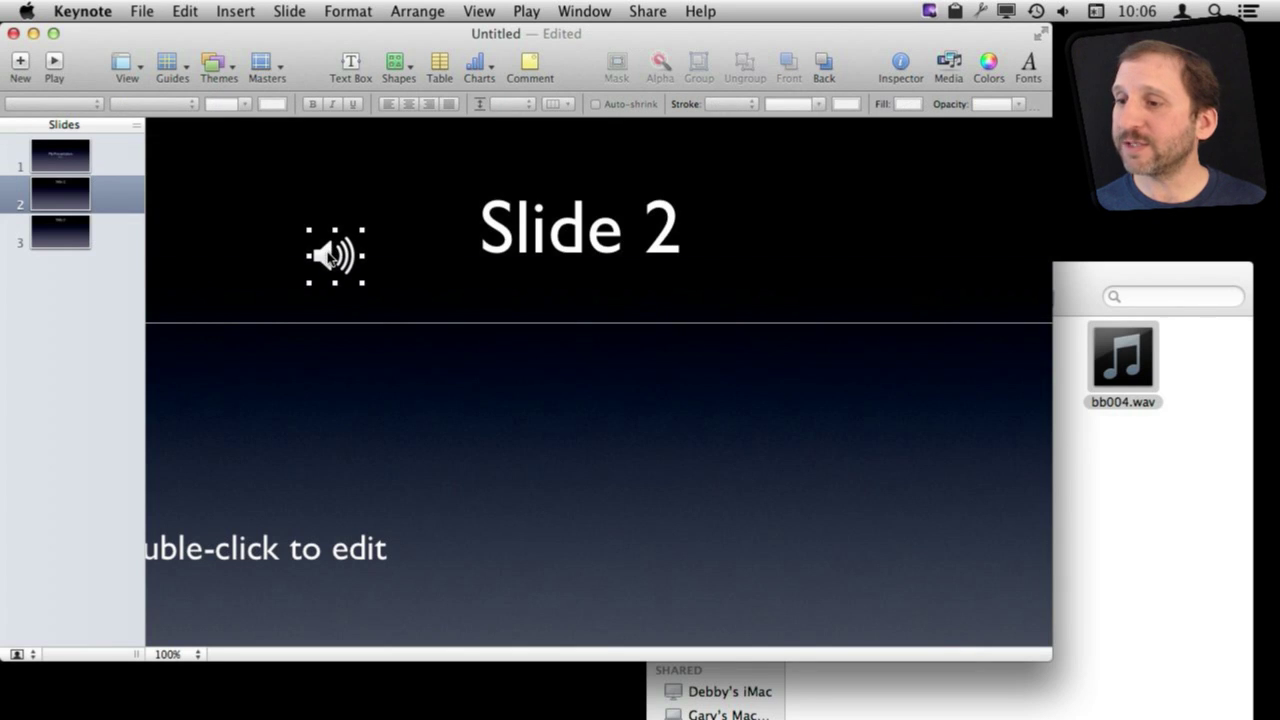
left_click(900, 64)
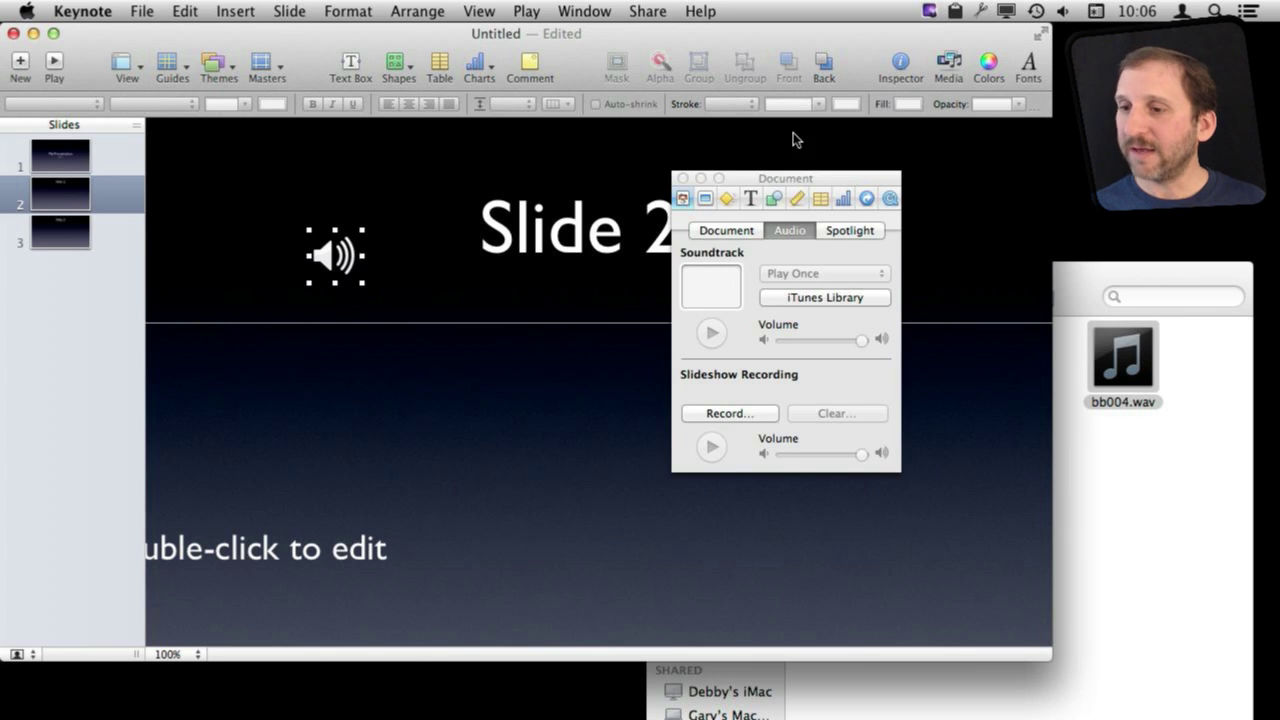
left_click(867, 200)
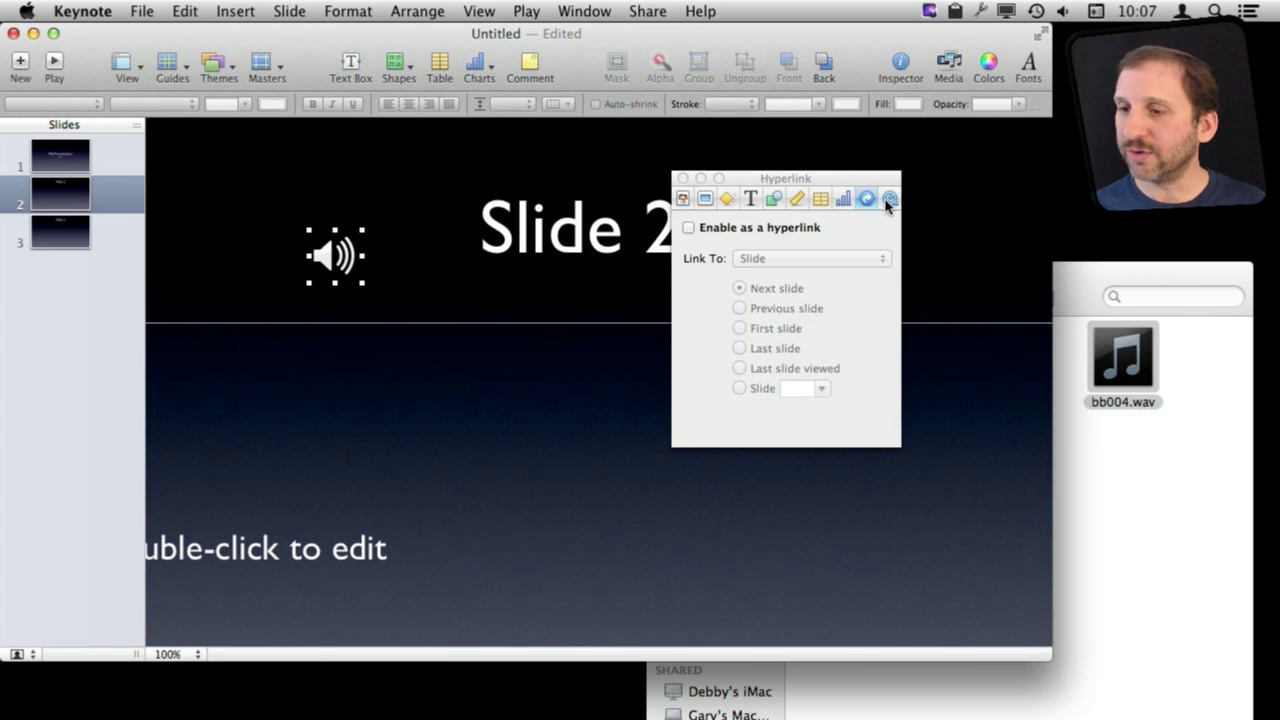
Give the Slide 2 sound Repeat None and 'Start movie on click' in the QuickTime inspector.
left_click(890, 198)
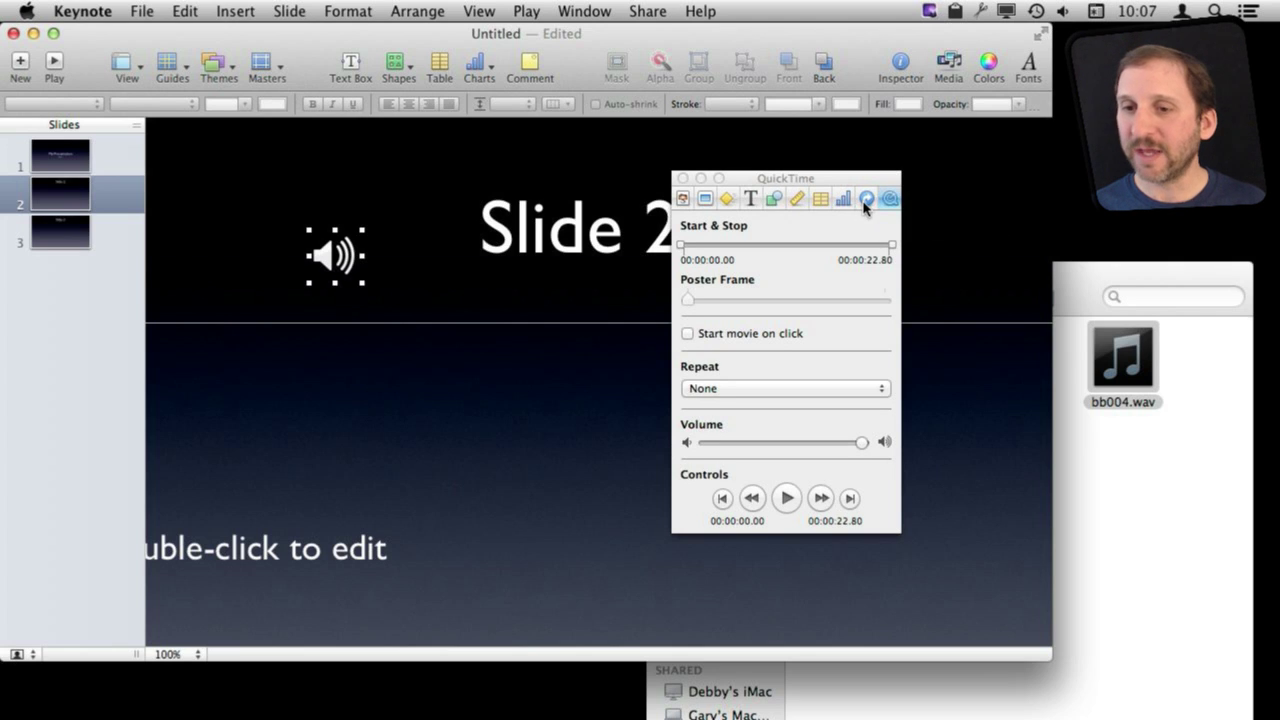
left_click(411, 294)
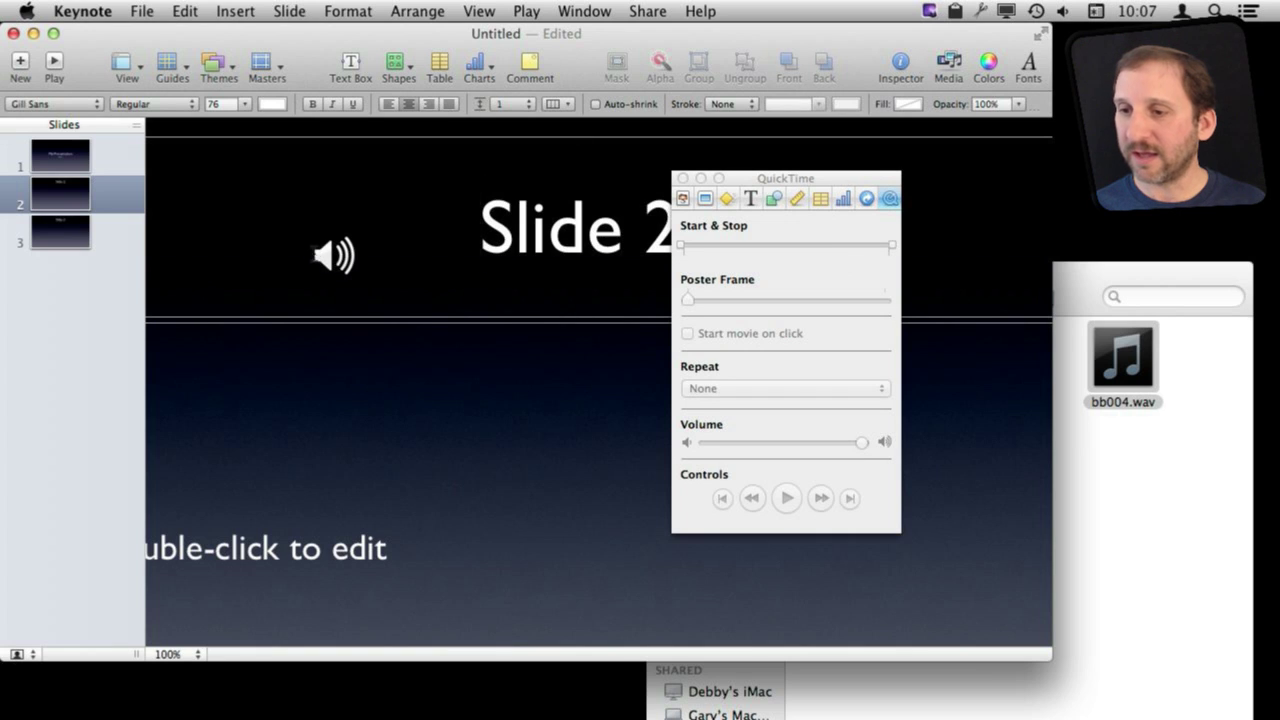
left_click(320, 255)
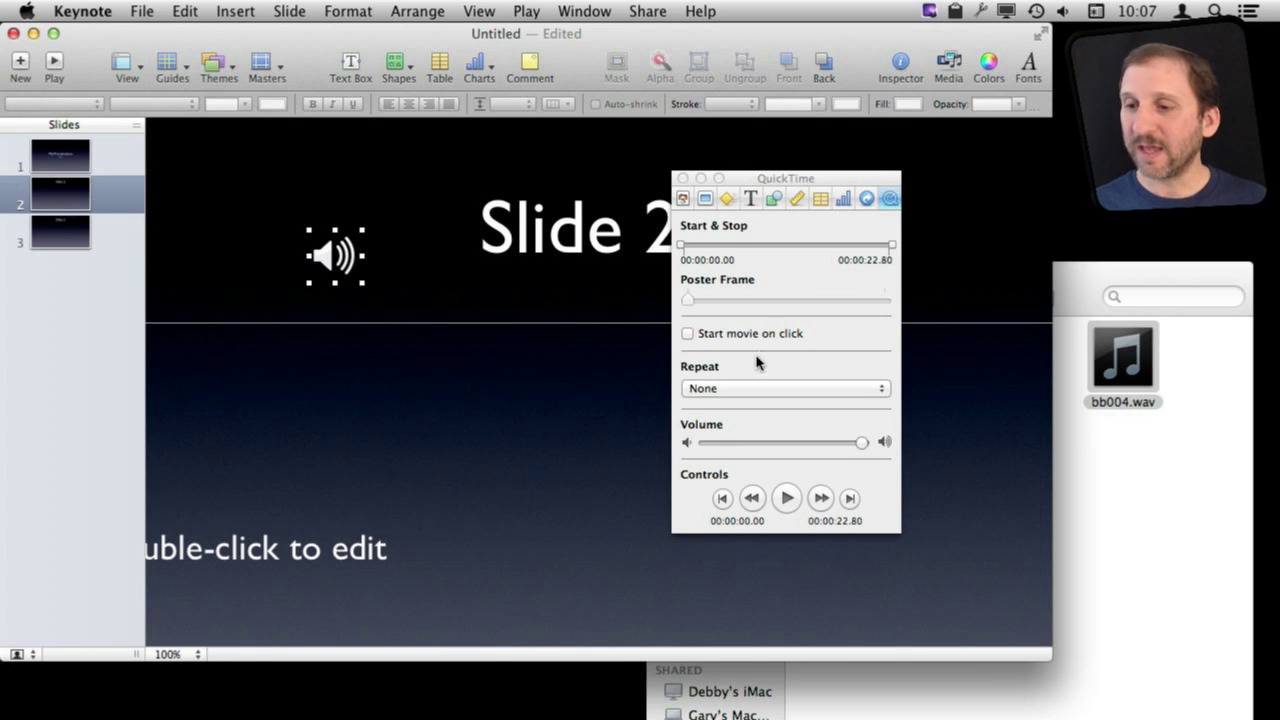
left_click(753, 389)
left_click(753, 381)
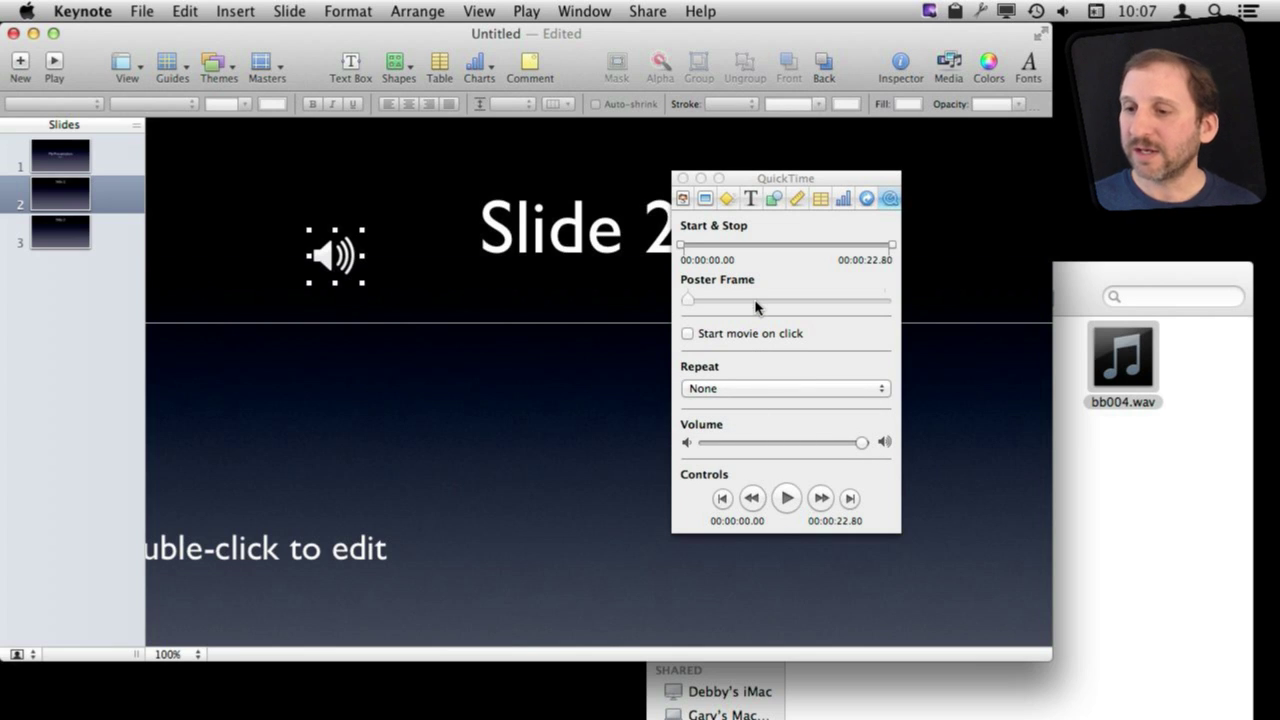
left_click(687, 336)
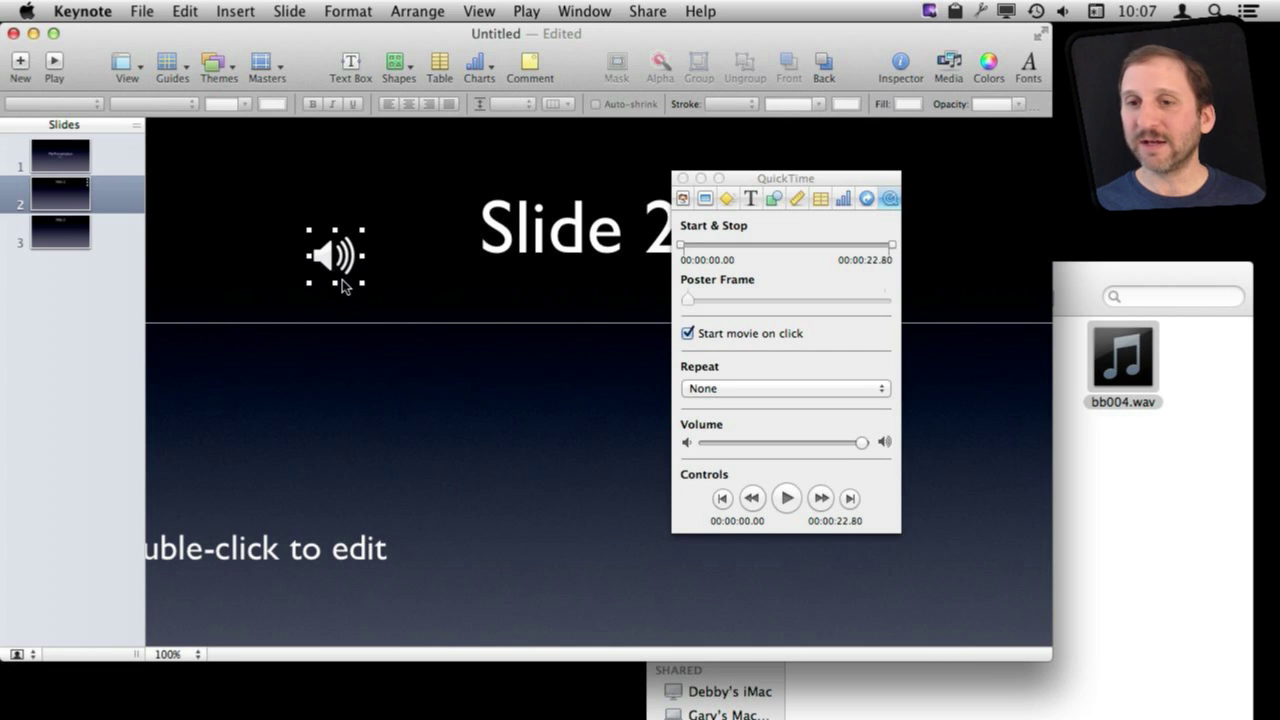
left_click(303, 261, "shift")
left_click(305, 258, "shift")
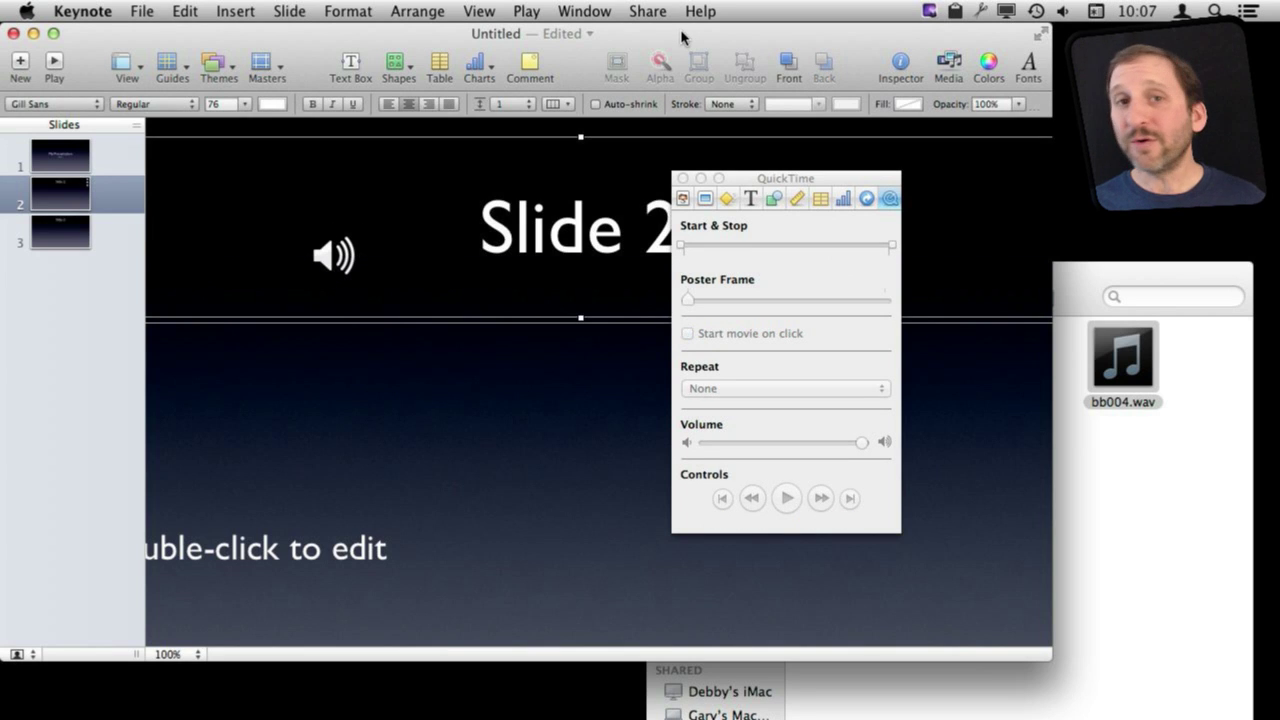
Resize the Slide 2 speaker icon to about 248 px.
left_click(325, 261)
left_click_drag(362, 283, 556, 477)
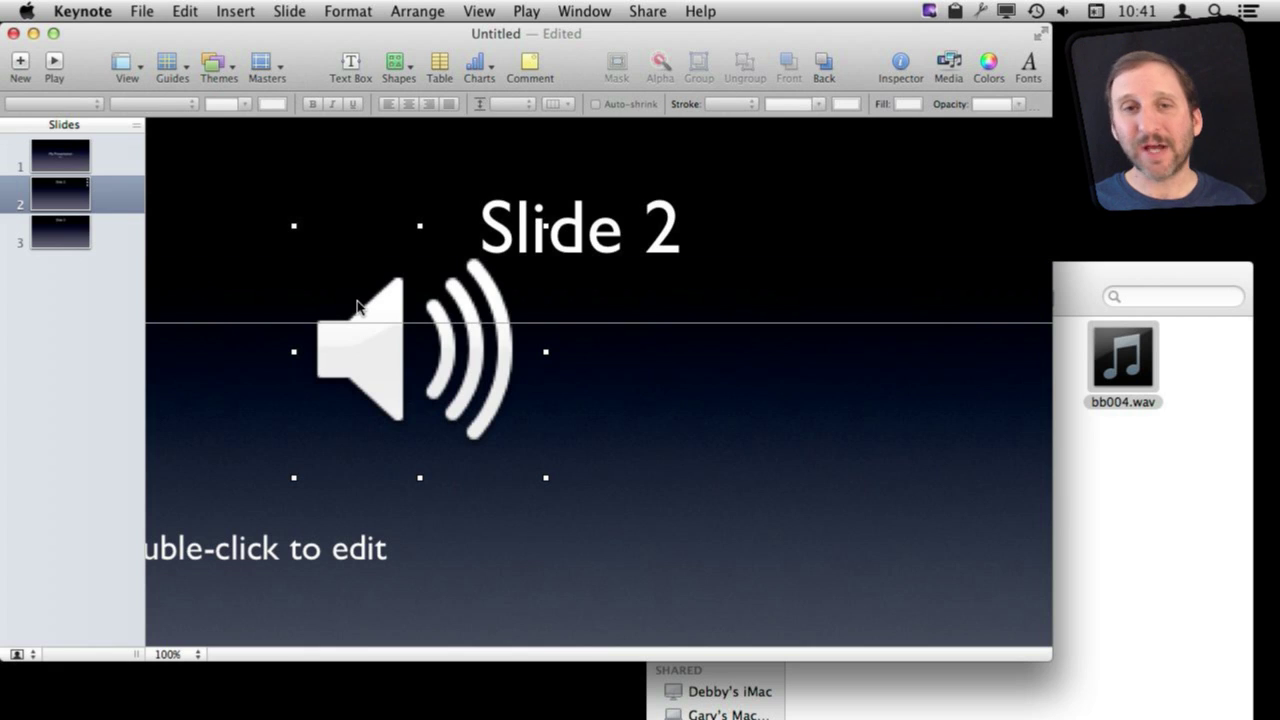
left_click(82, 11)
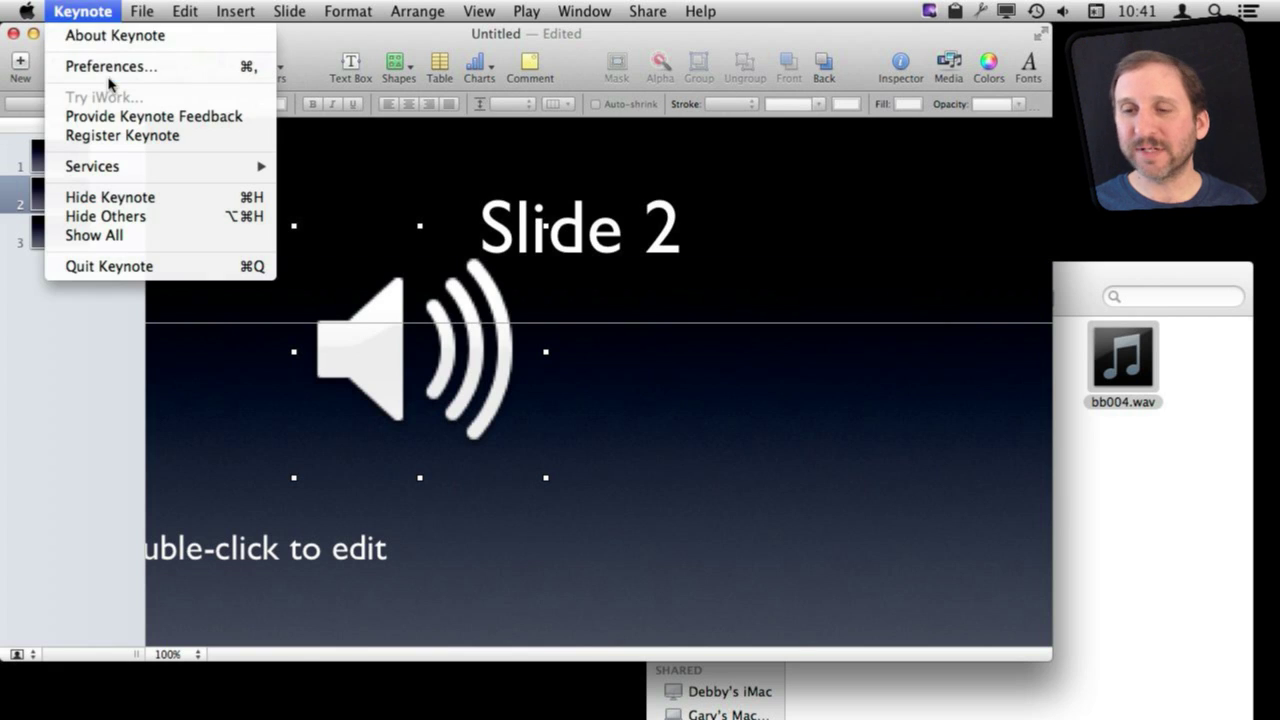
left_click(100, 63)
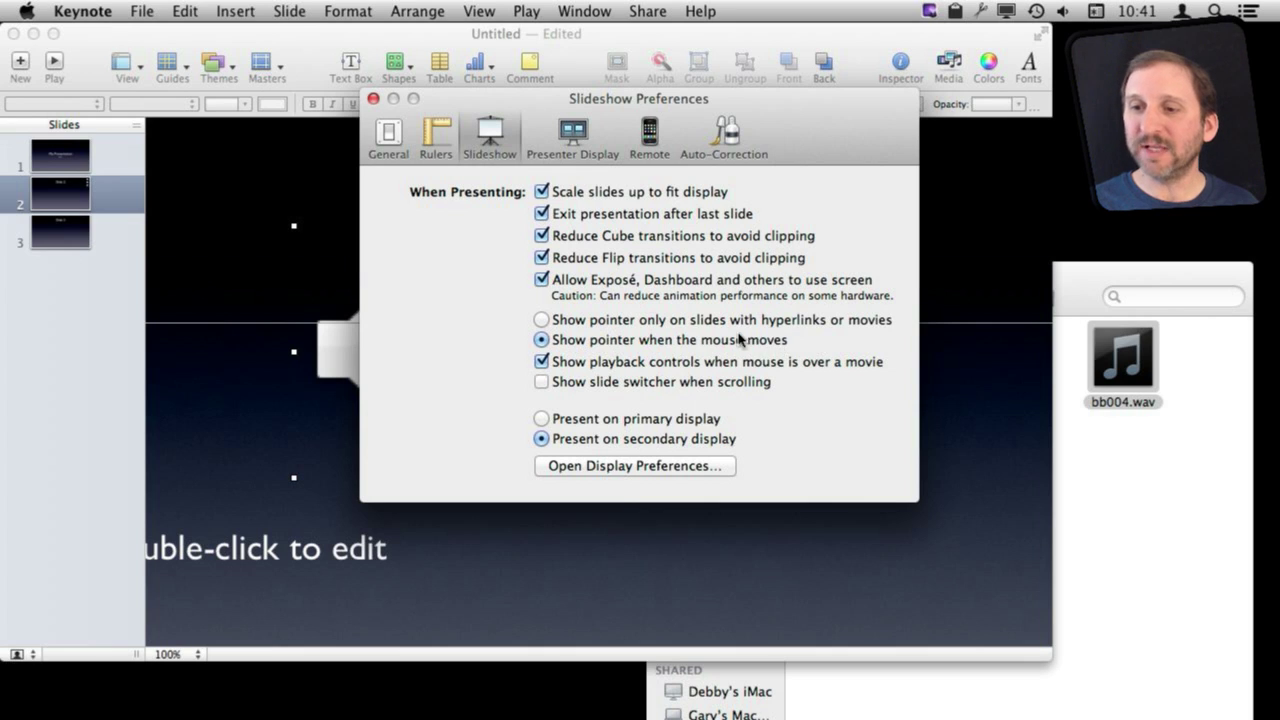
left_click(541, 320)
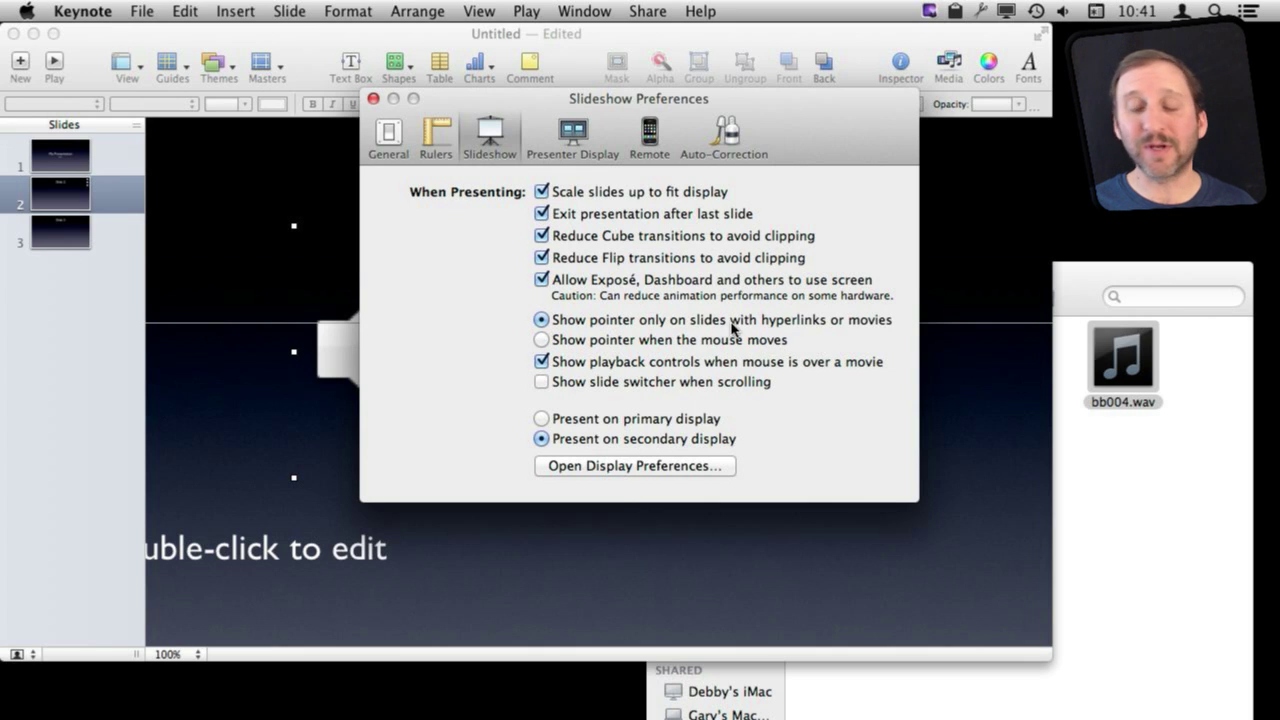
left_click(541, 340)
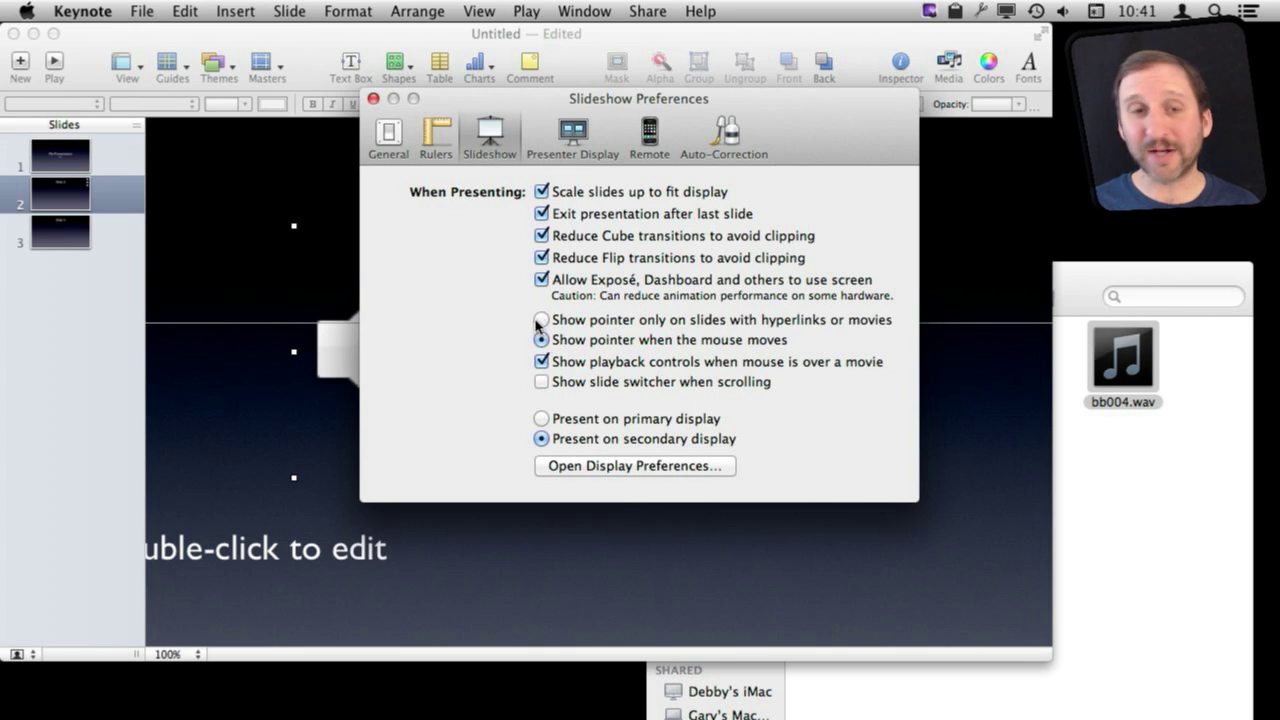
left_click(373, 100)
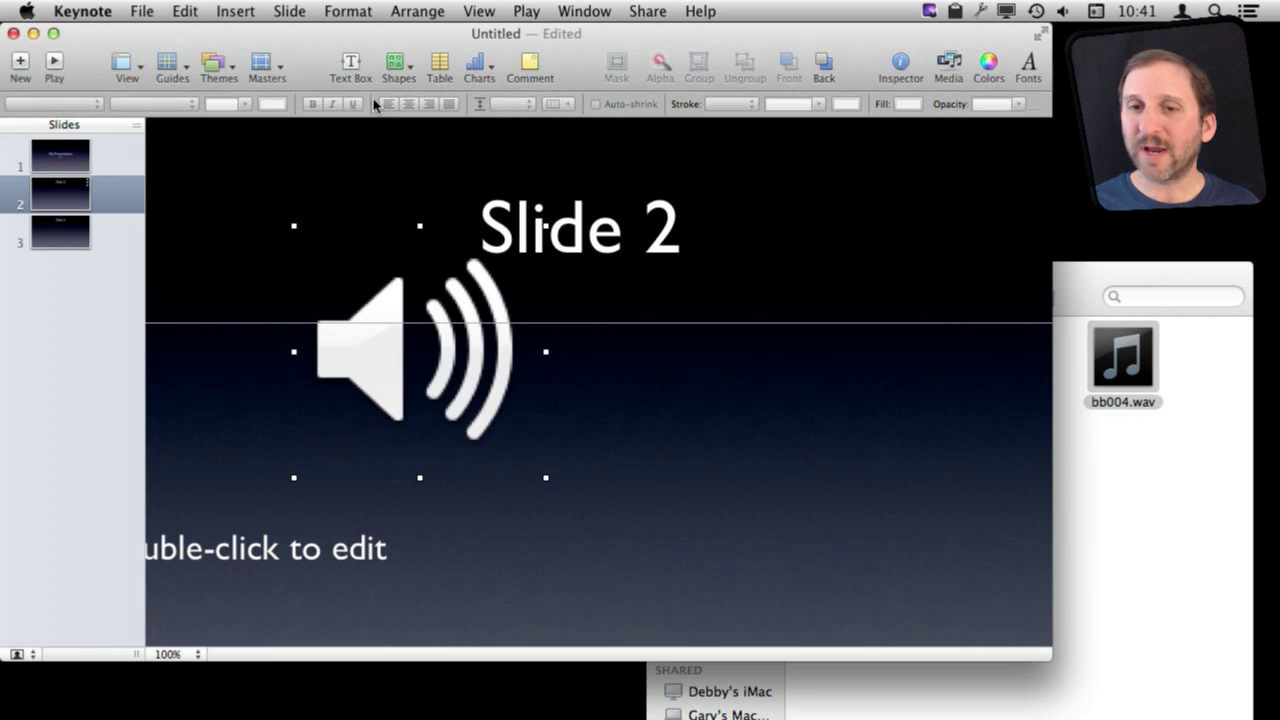
Play Slide 2 in a slideshow, pause the sound, and return to editing.
left_click(52, 66)
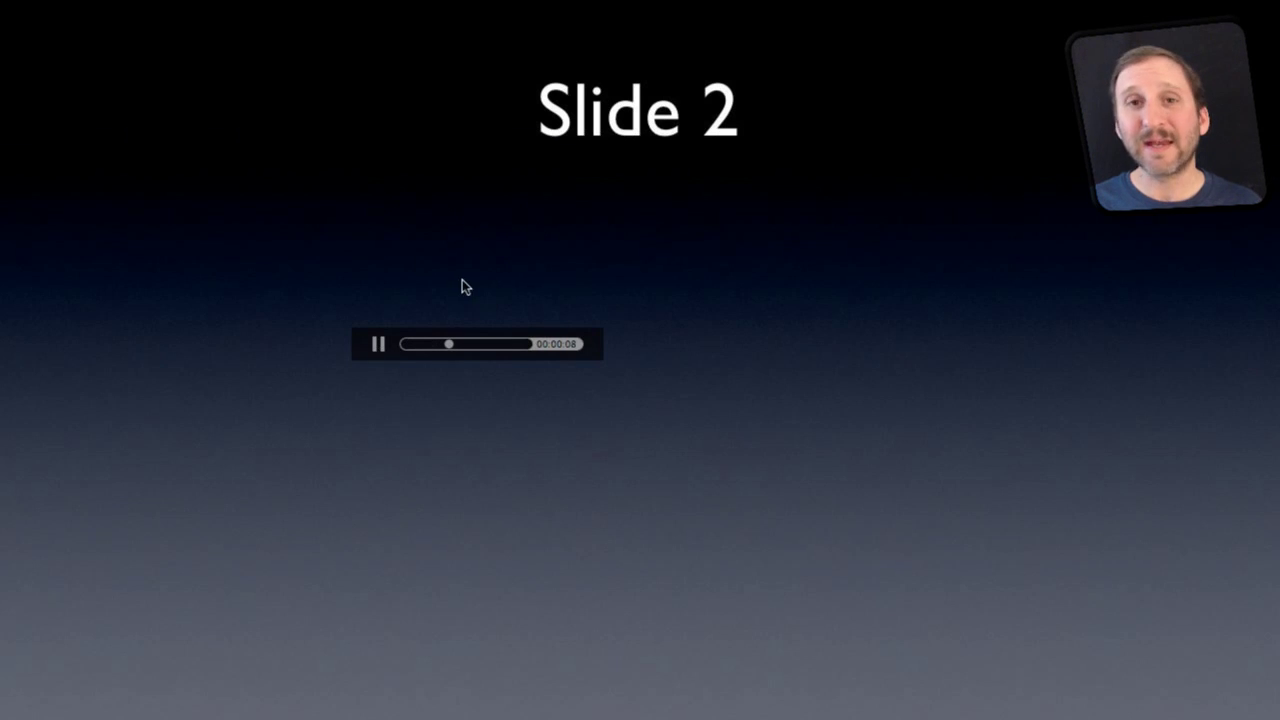
left_click(385, 344)
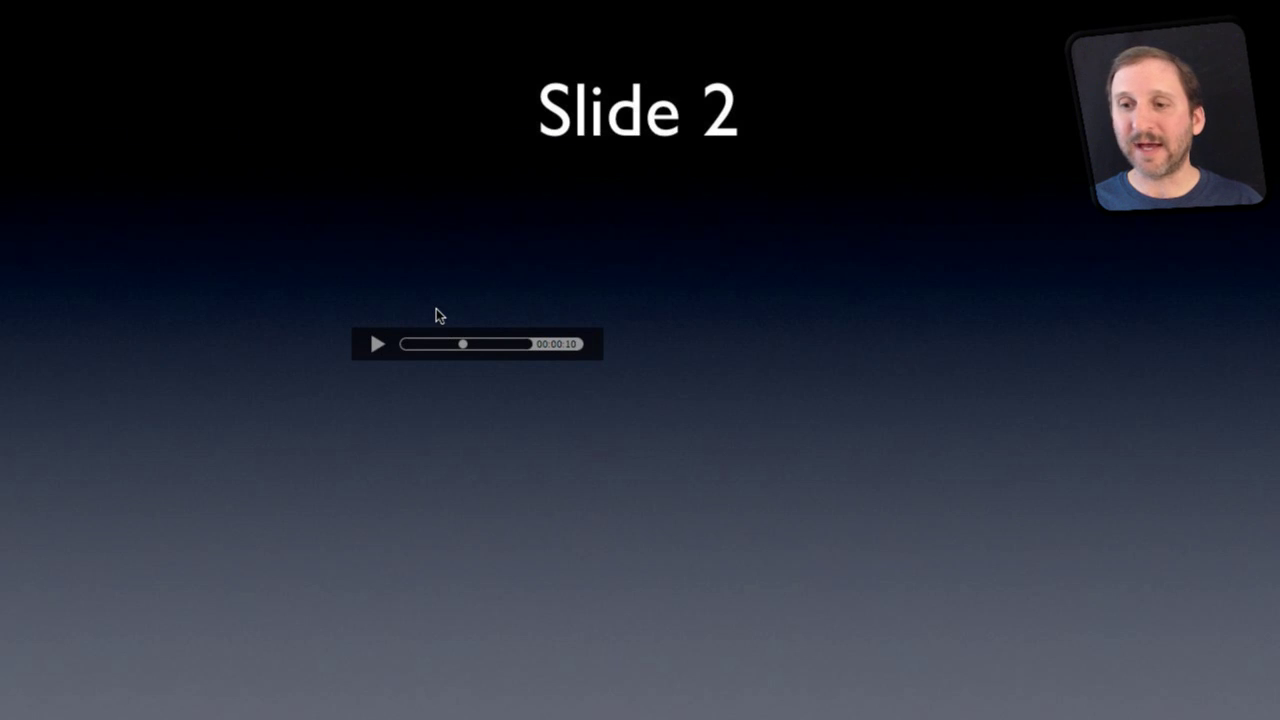
key("Escape")
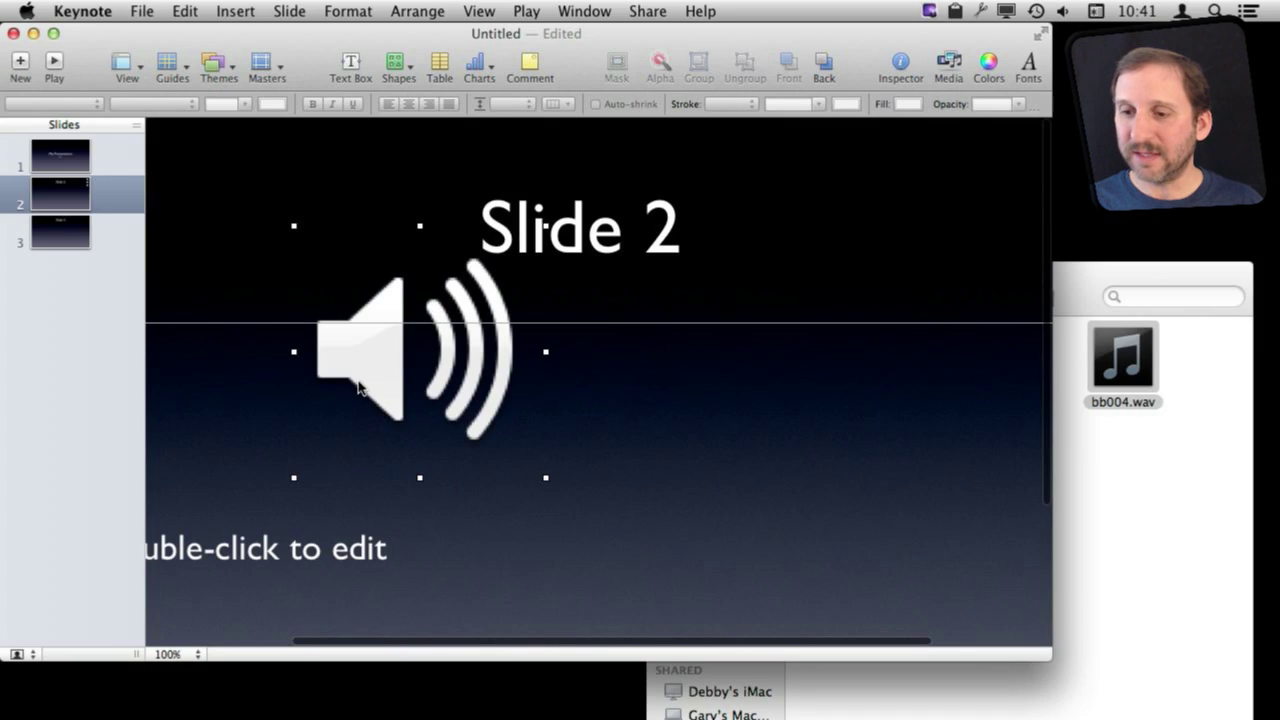
Enlarge the speaker icon to about 448 px, then replay and pause the sound at 00:00:07.
left_click_drag(543, 479, 745, 586)
left_click(55, 70)
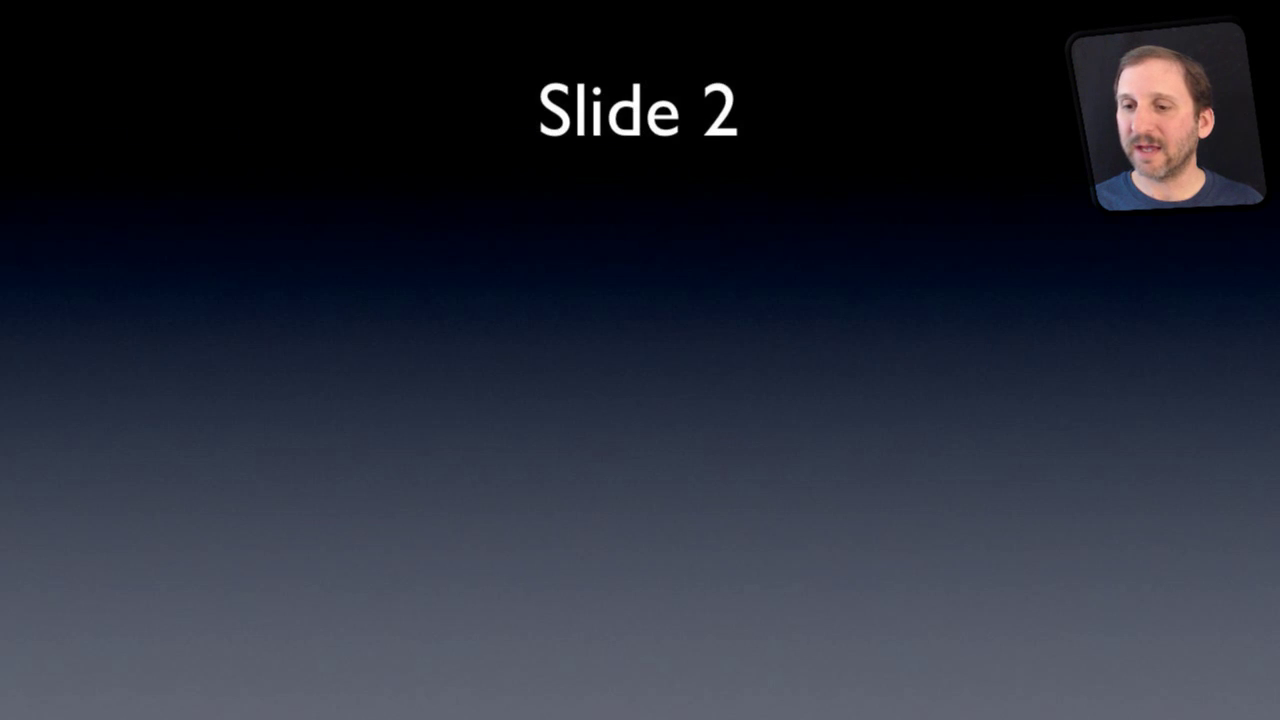
mouse_move(498, 381)
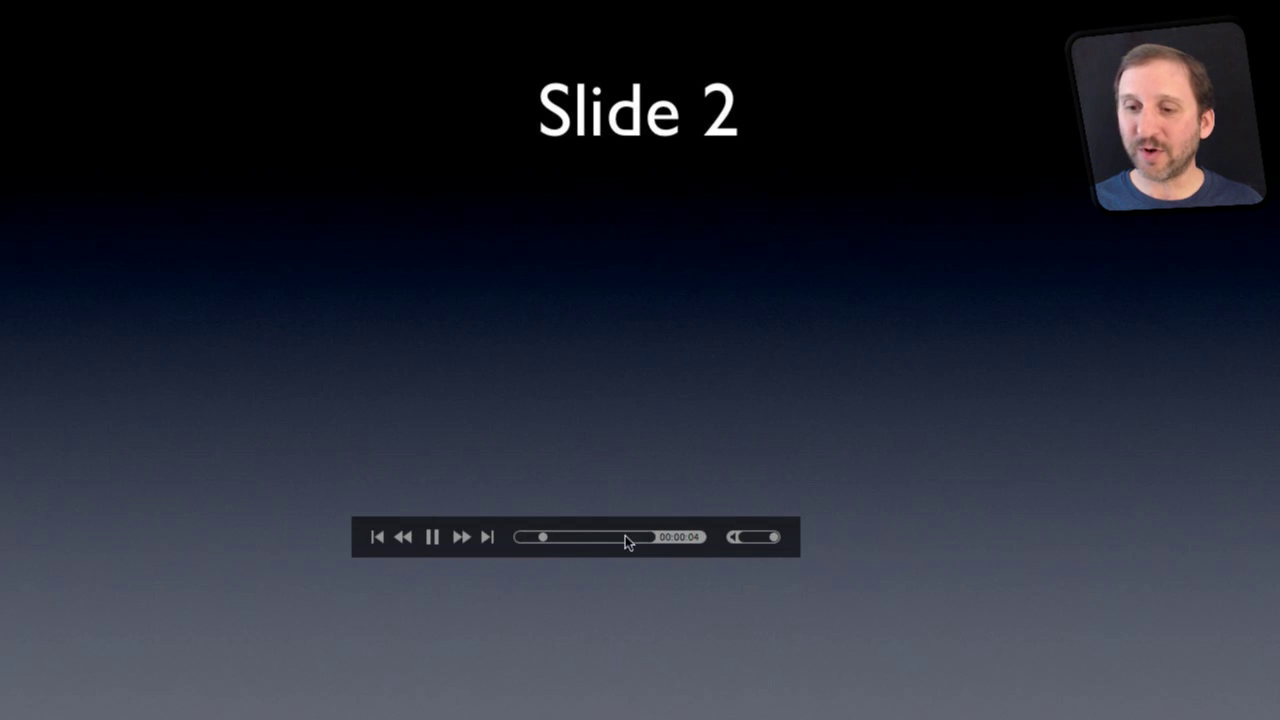
left_click(434, 537)
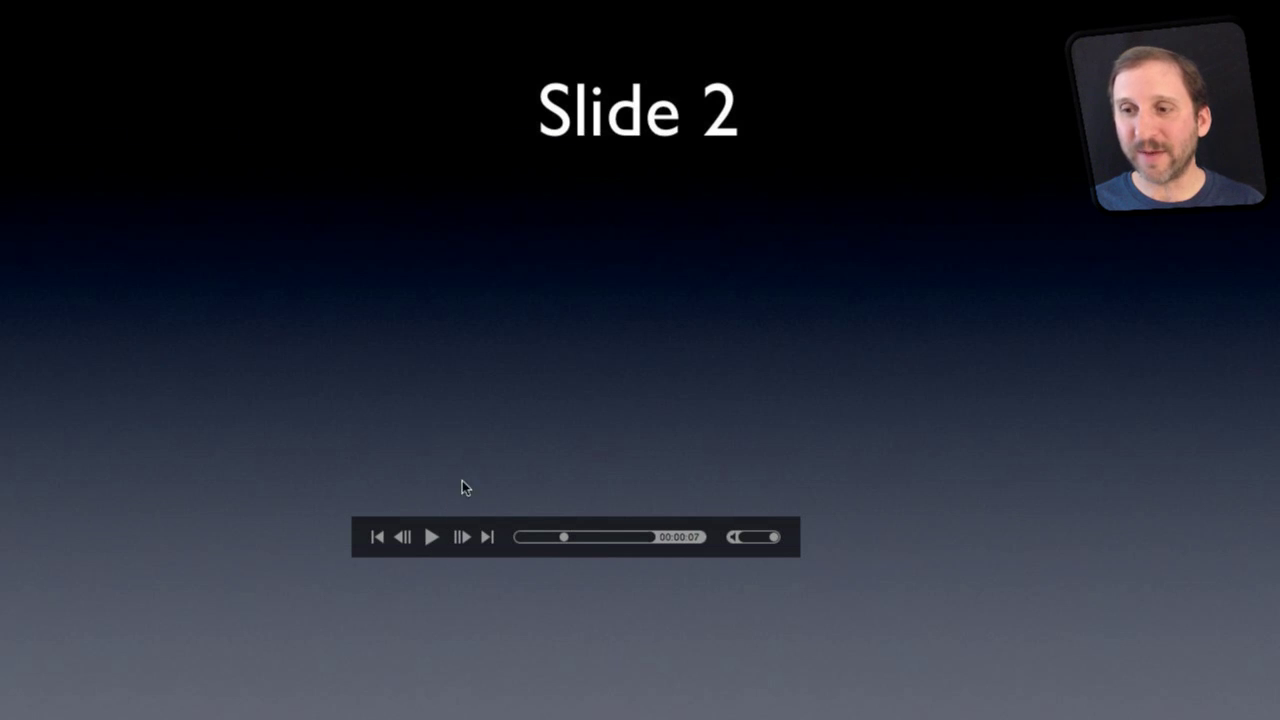
key("Escape")
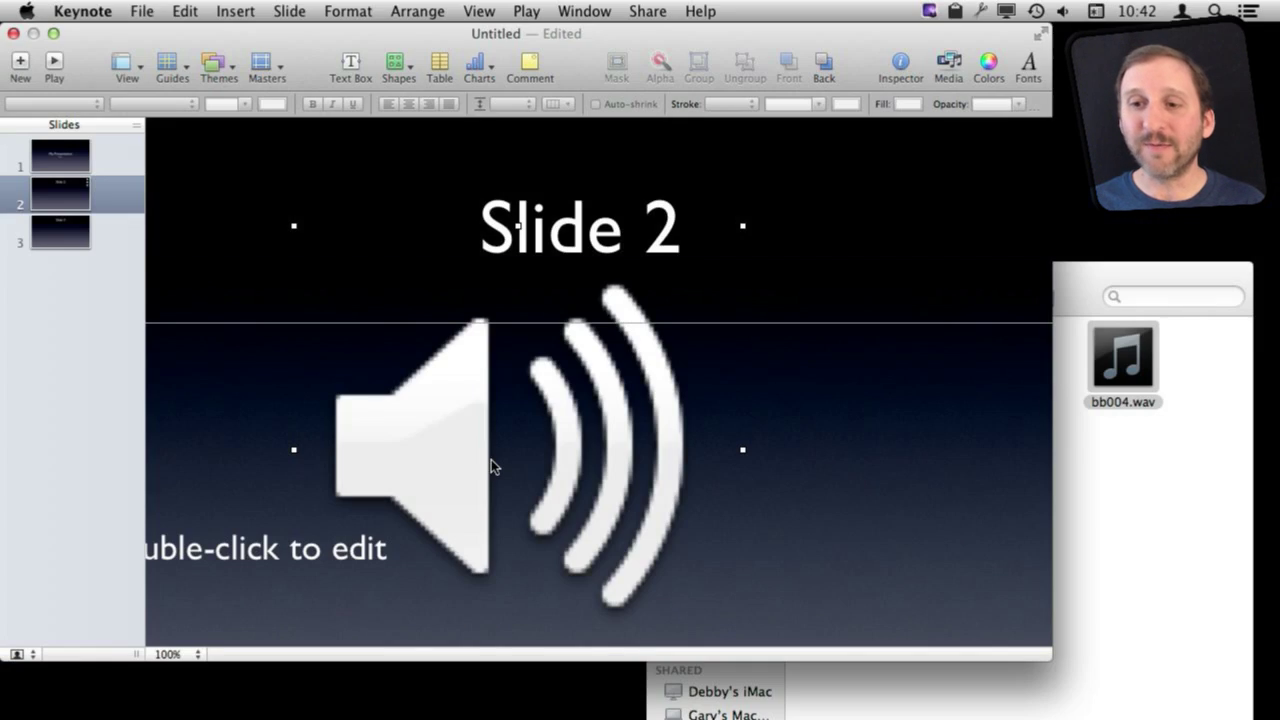
Move the speaker icon to the right and add a blue square from Shapes near the title.
left_click_drag(420, 423, 689, 443)
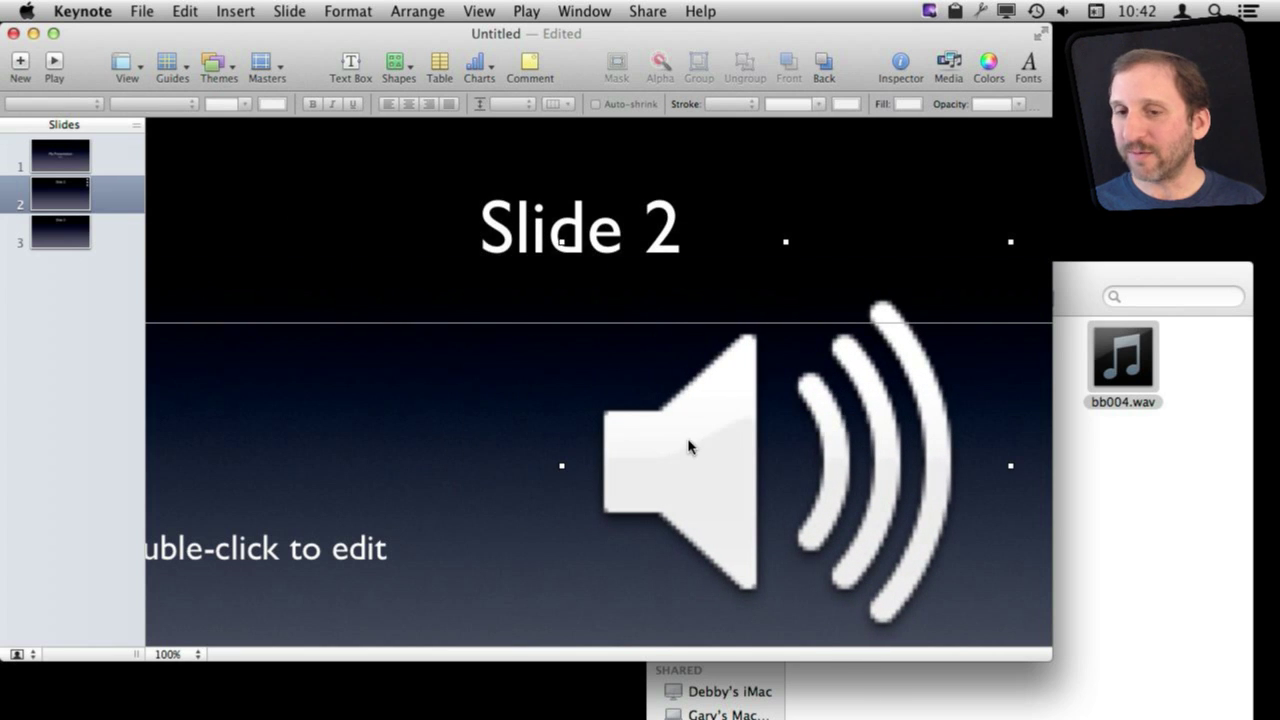
left_click(398, 66)
left_click(420, 200)
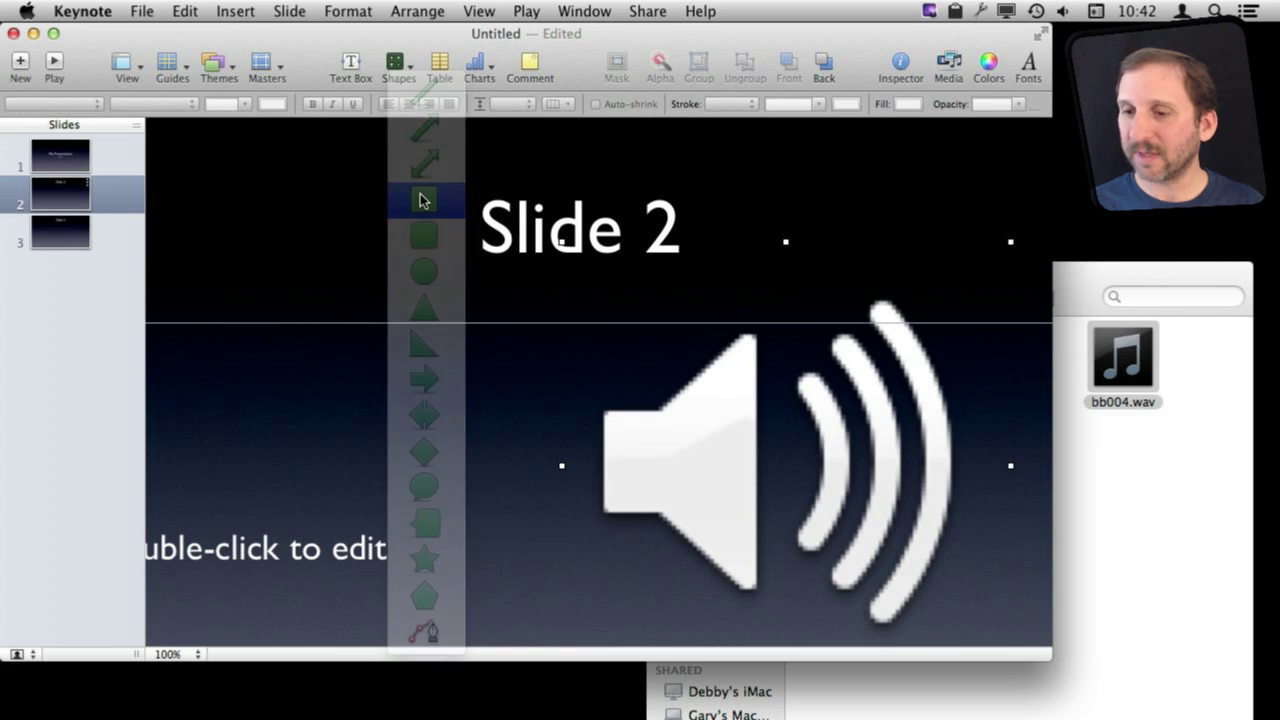
left_click_drag(577, 489, 627, 304)
left_click(674, 400)
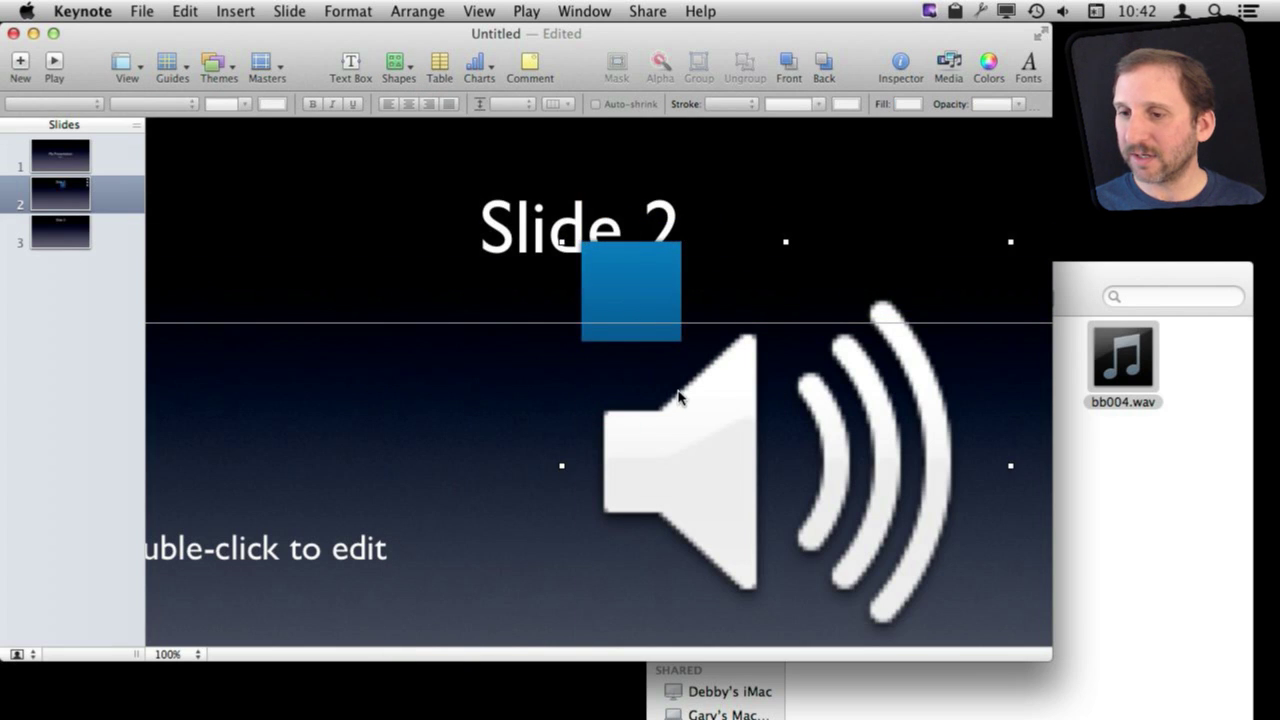
Position the blue square over the speaker icon and enlarge it to about 473x449 px.
left_click(634, 292)
left_click(632, 291)
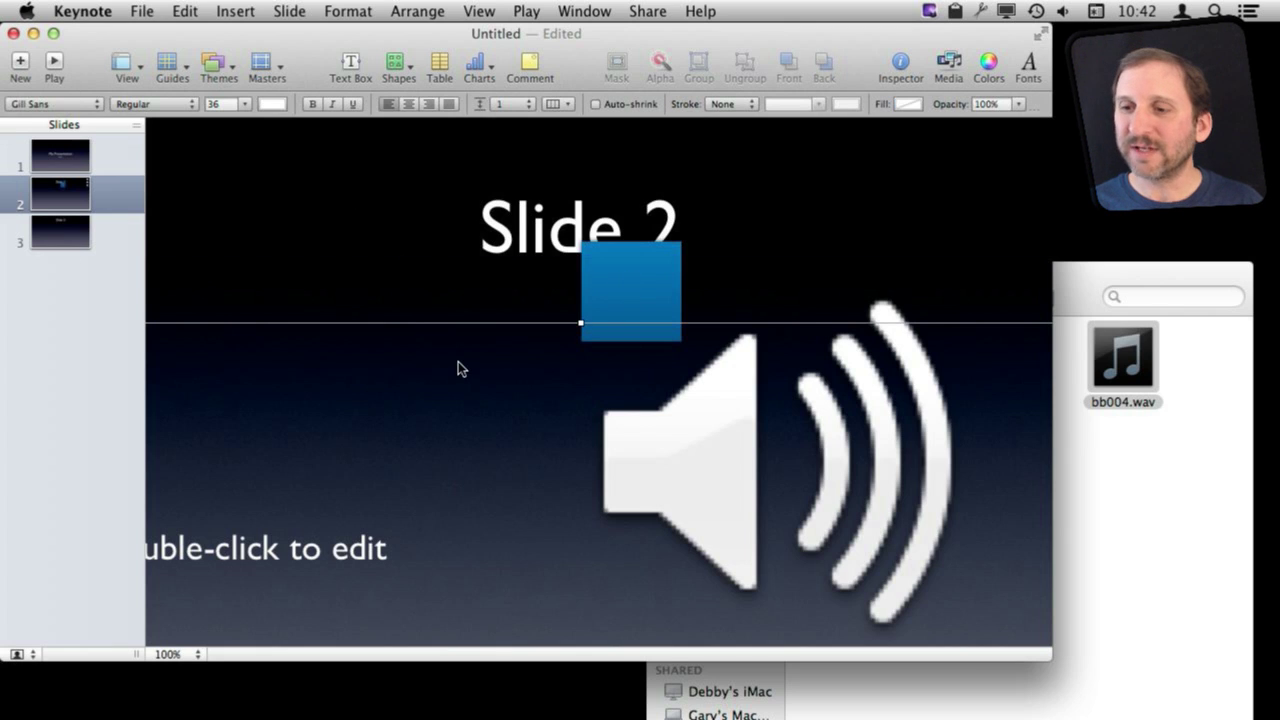
left_click_drag(676, 288, 653, 290)
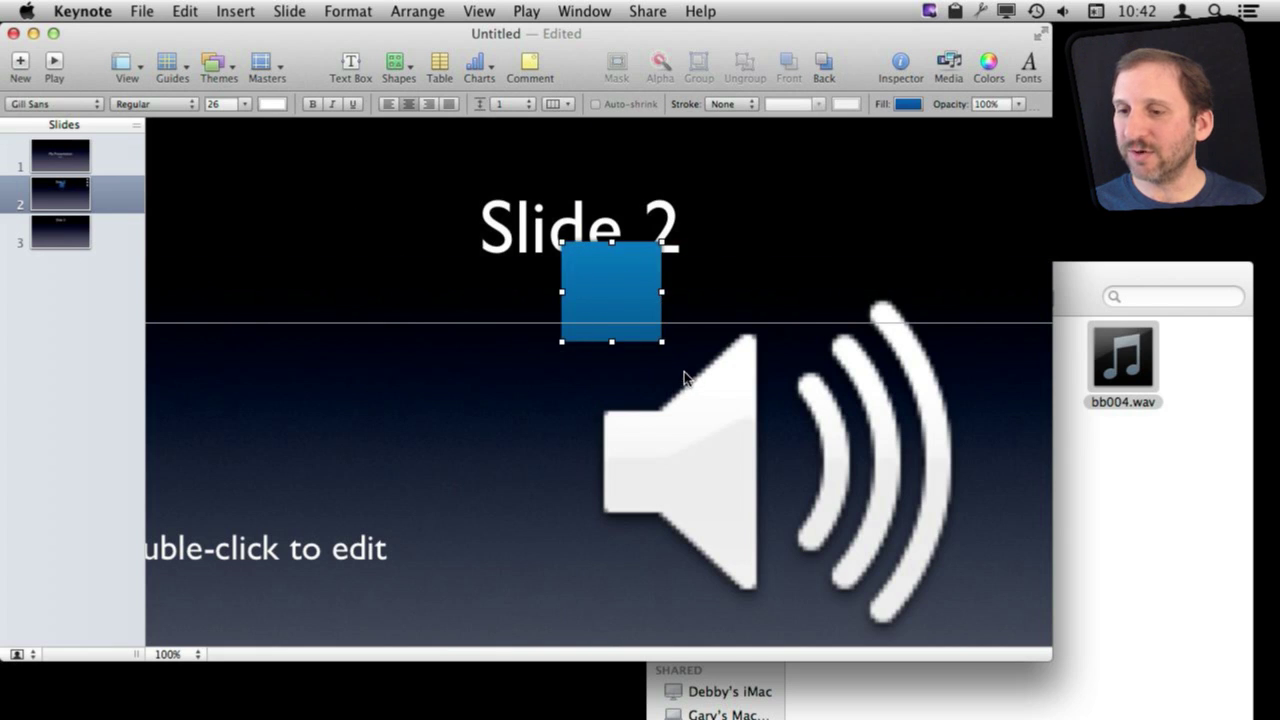
left_click_drag(663, 341, 980, 606)
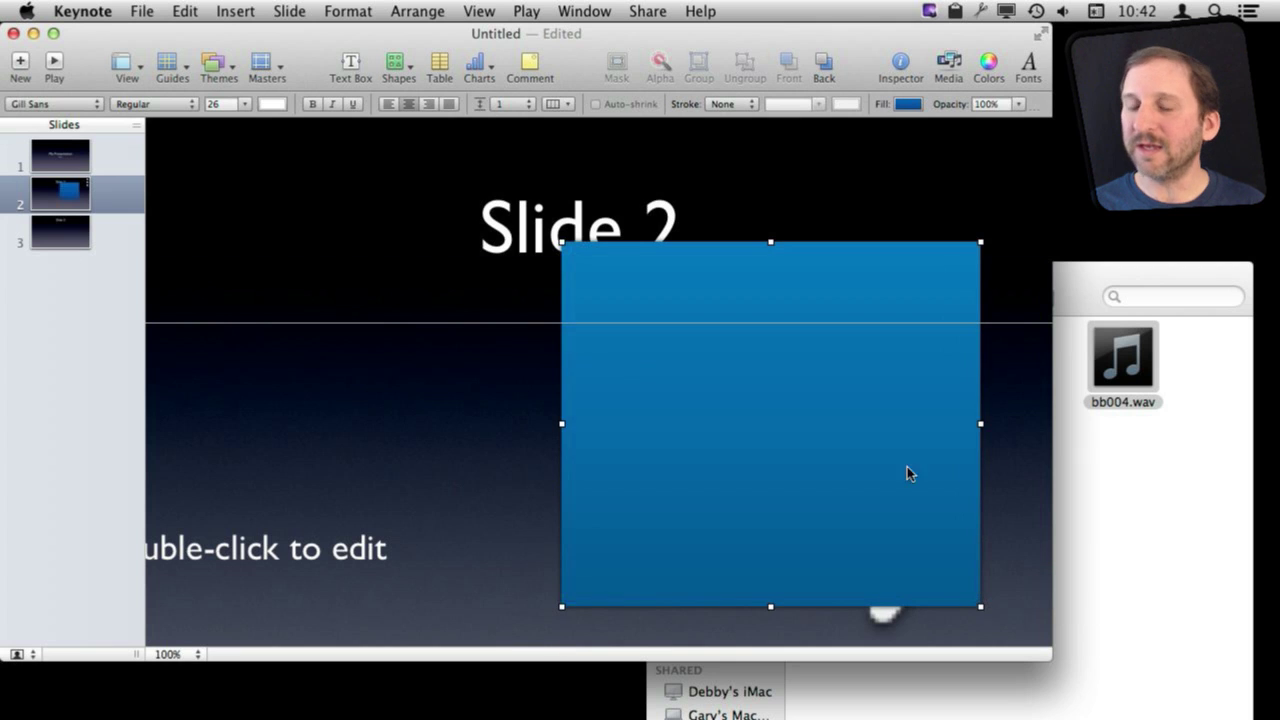
scroll(829, 496, "down", 3)
scroll(829, 496, "right", 2)
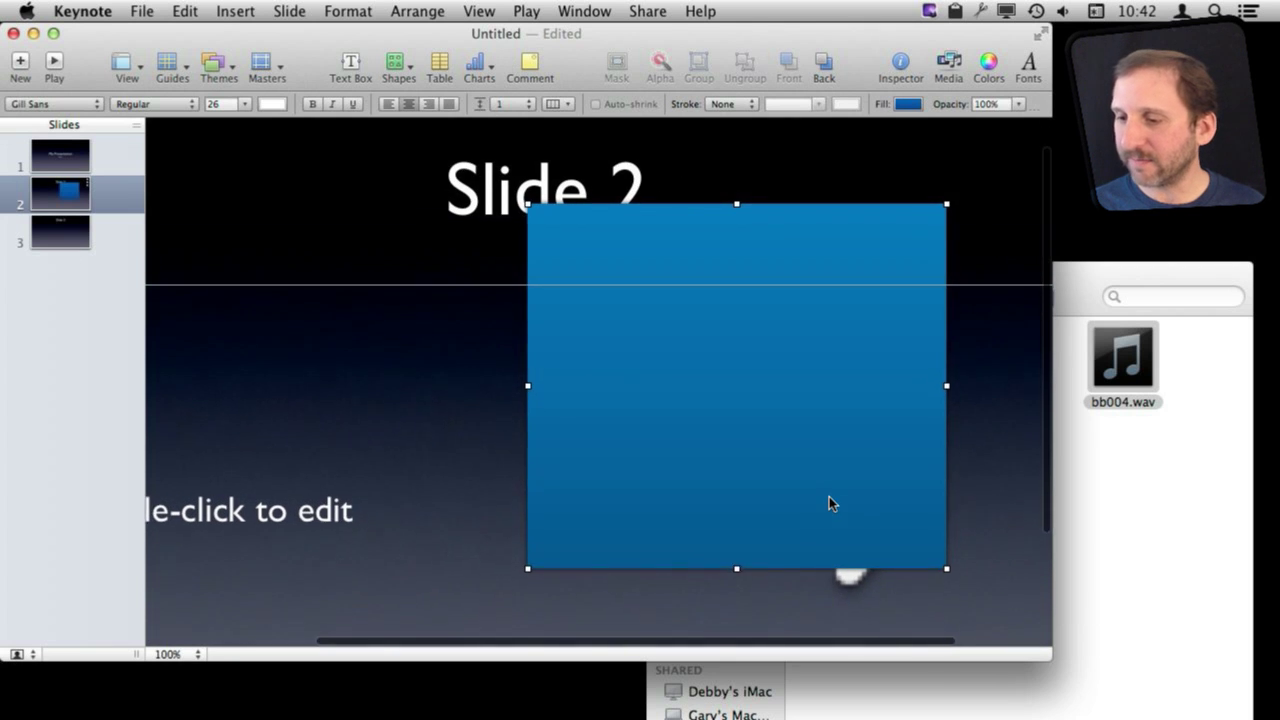
left_click_drag(932, 541, 963, 625)
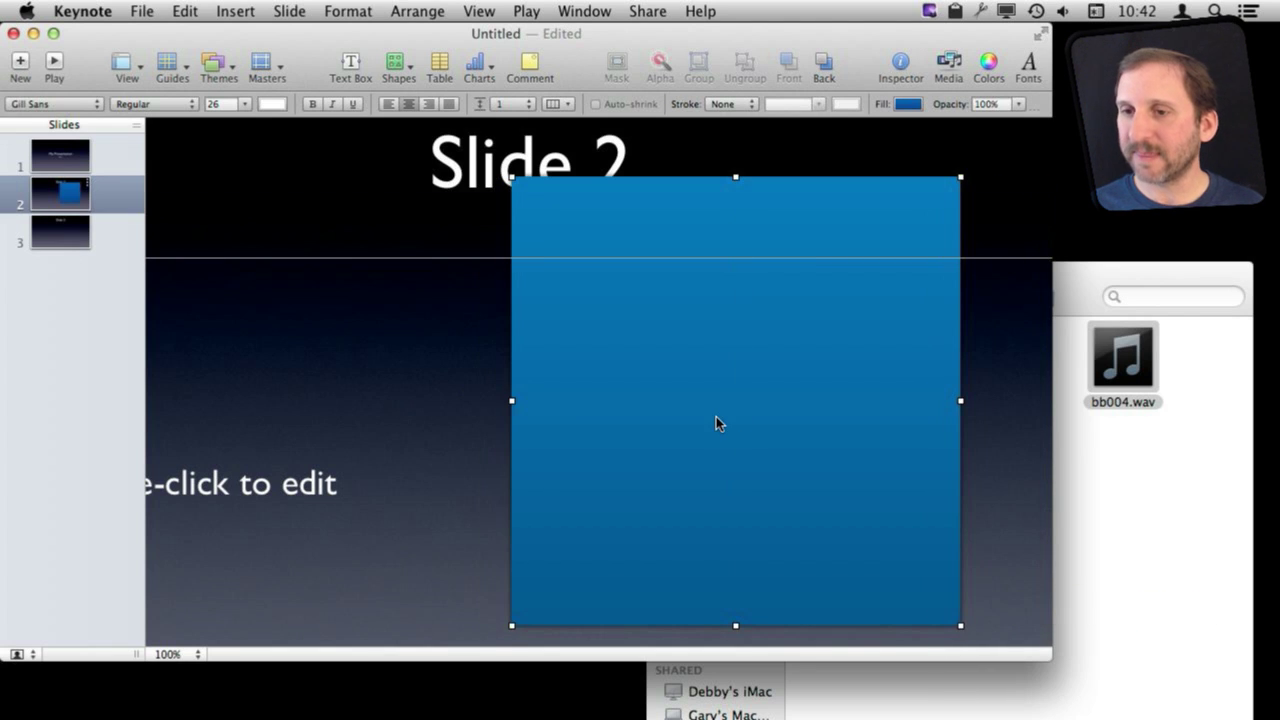
Send the blue square behind the speaker icon and start the slideshow.
left_click(417, 11)
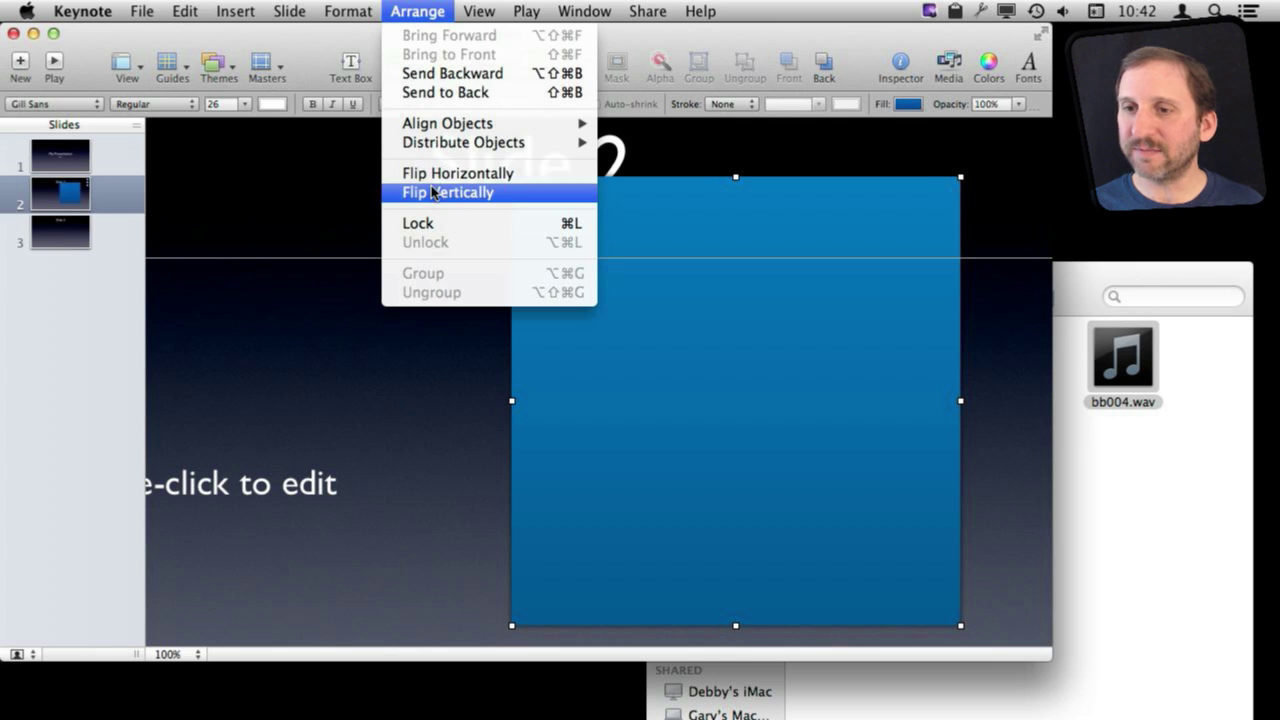
left_click(446, 93)
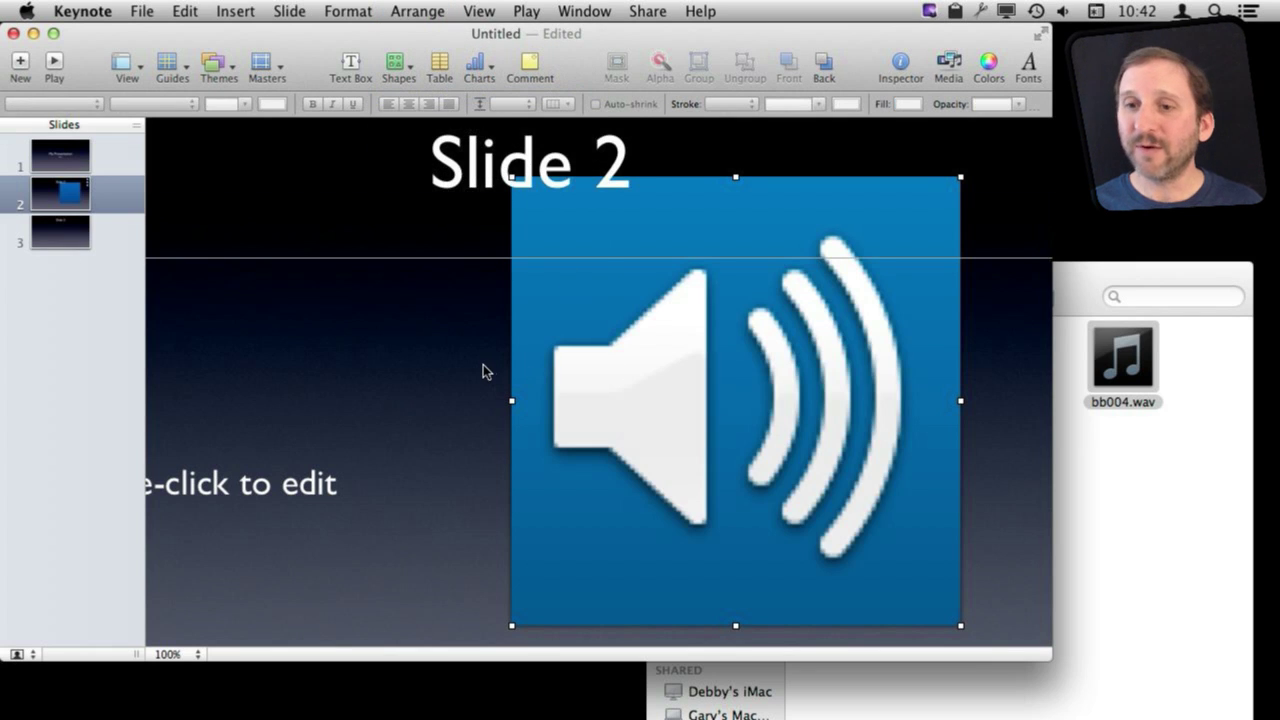
left_click(54, 64)
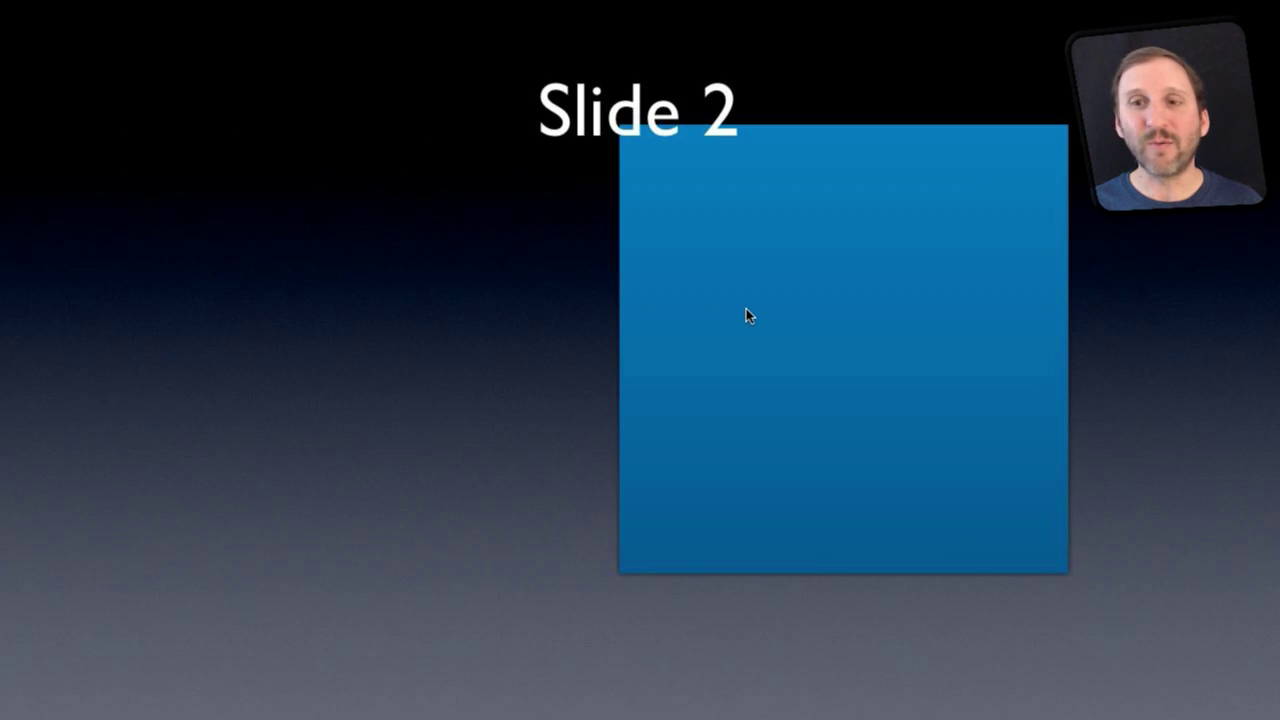
Click the blue square on slide 2 to start its sound playing.
left_click(746, 308)
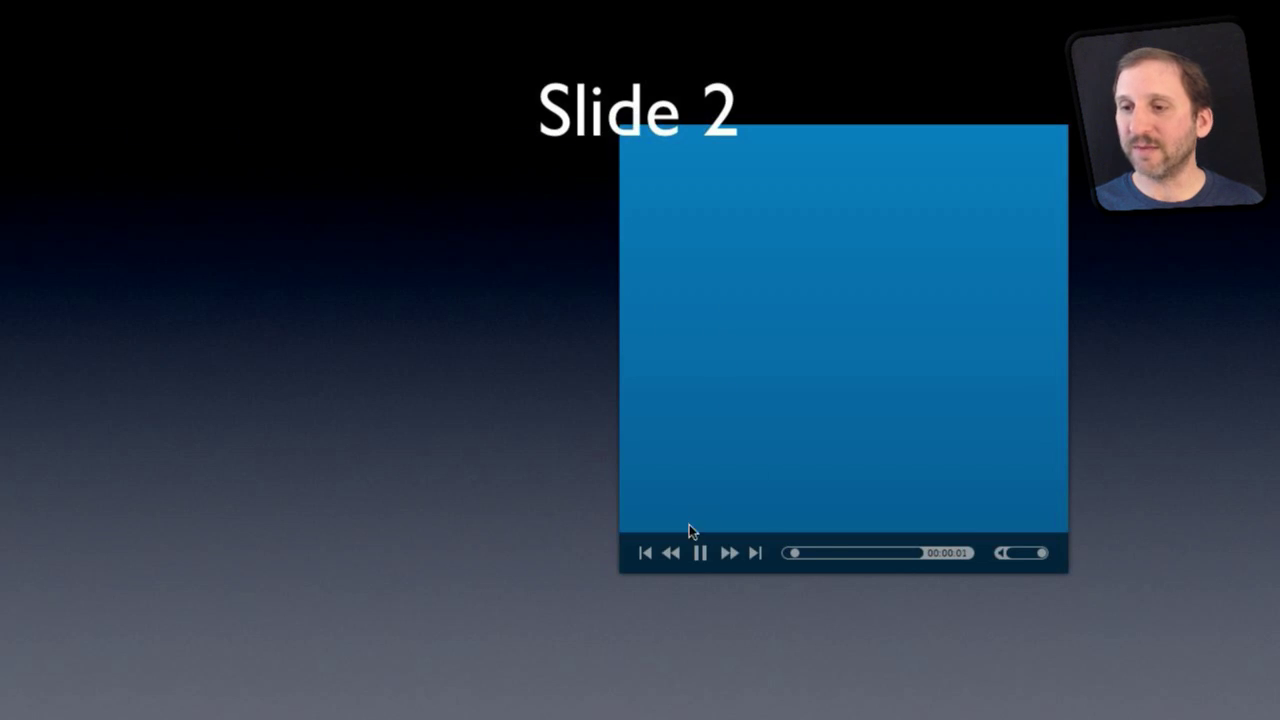